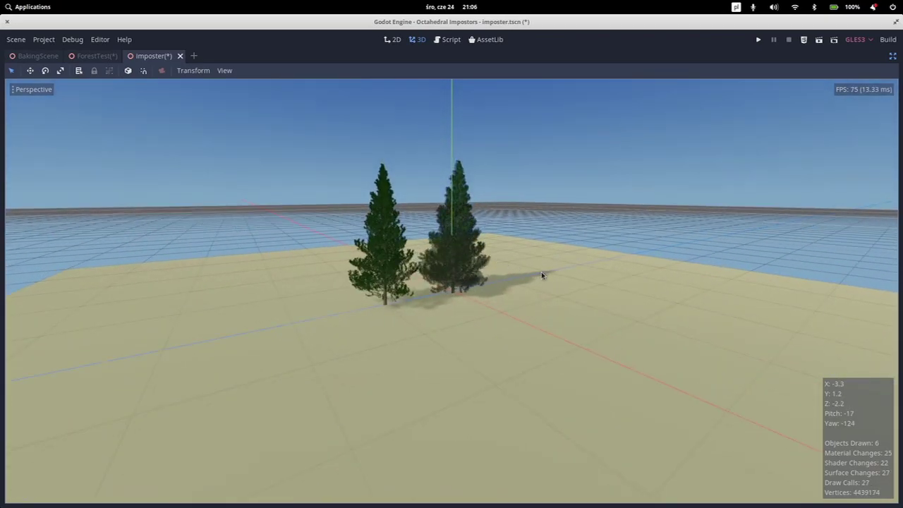
Step: Orbit around the two trees in wireframe display, then restore normal shading
middle_click_drag(542, 275, 362, 217)
left_click(33, 90)
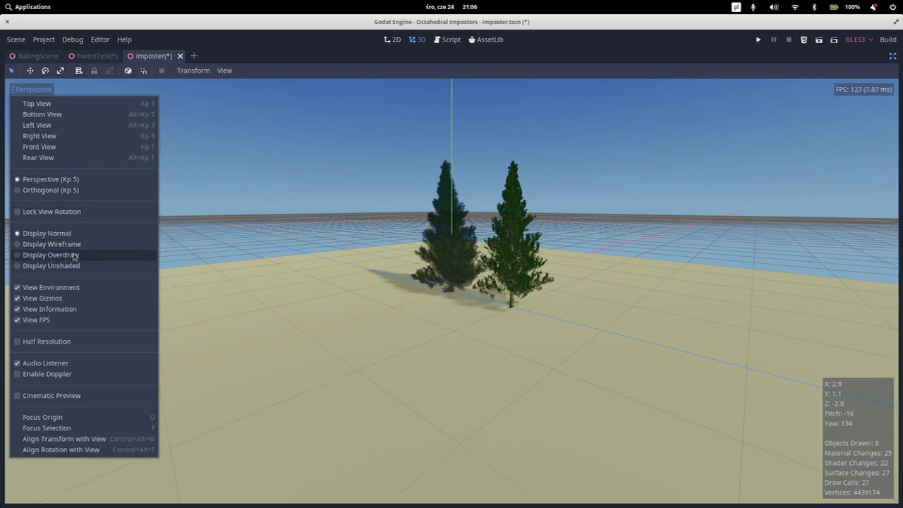
left_click(102, 246)
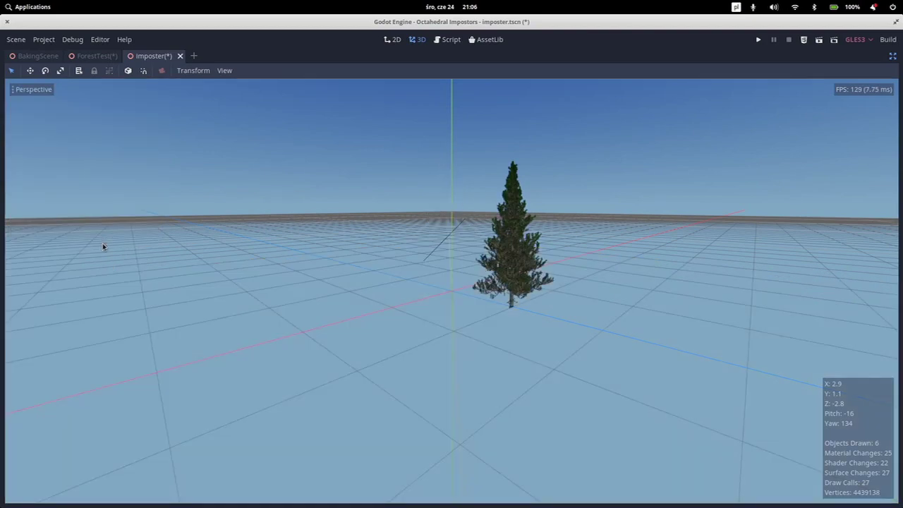
middle_click_drag(605, 260, 444, 273)
left_click(39, 89)
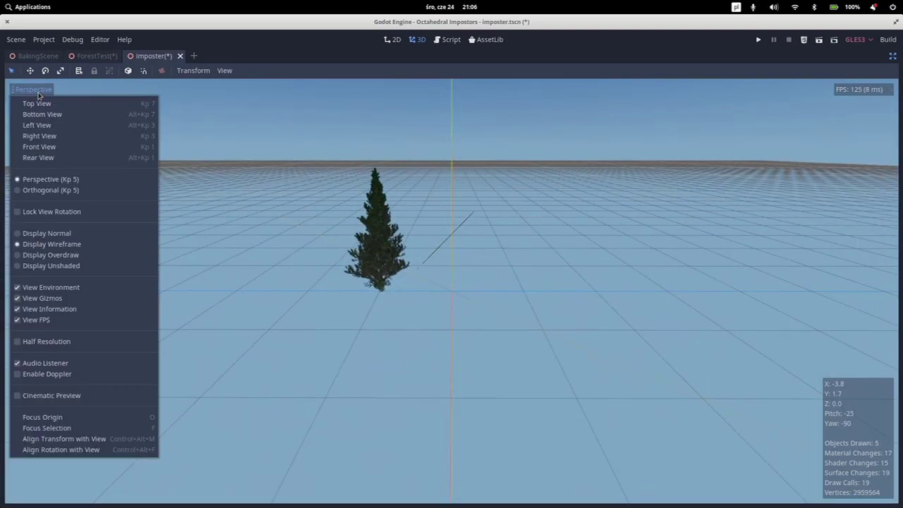
left_click(50, 233)
Step: Orbit and zoom to view both leafy trees side by side
middle_click_drag(227, 242, 561, 274)
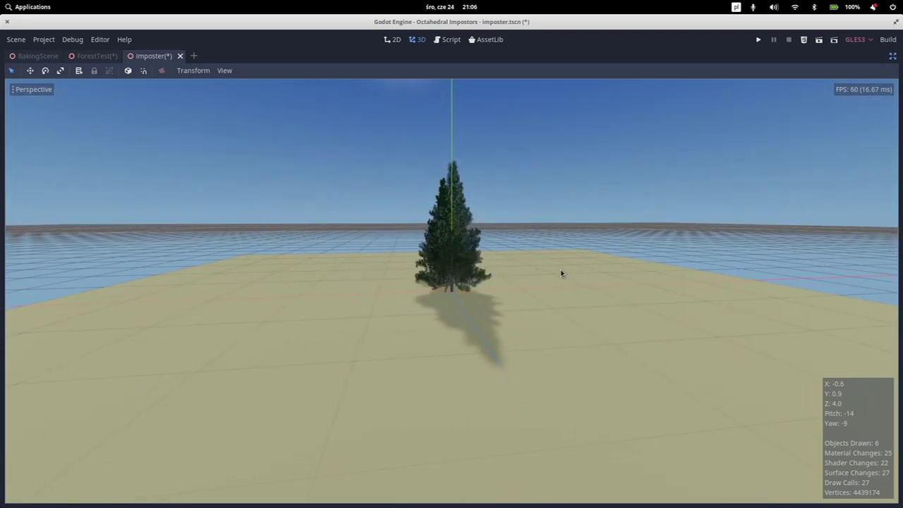
middle_click_drag(355, 292, 526, 286)
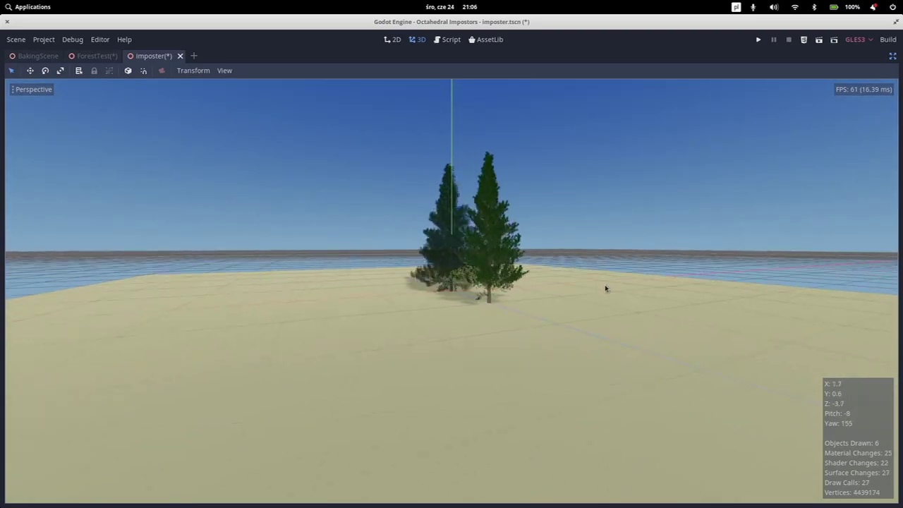
mouse_move(605, 289)
middle_mouse_down()
mouse_move(329, 290)
mouse_move(409, 294)
mouse_move(543, 322)
middle_mouse_up()
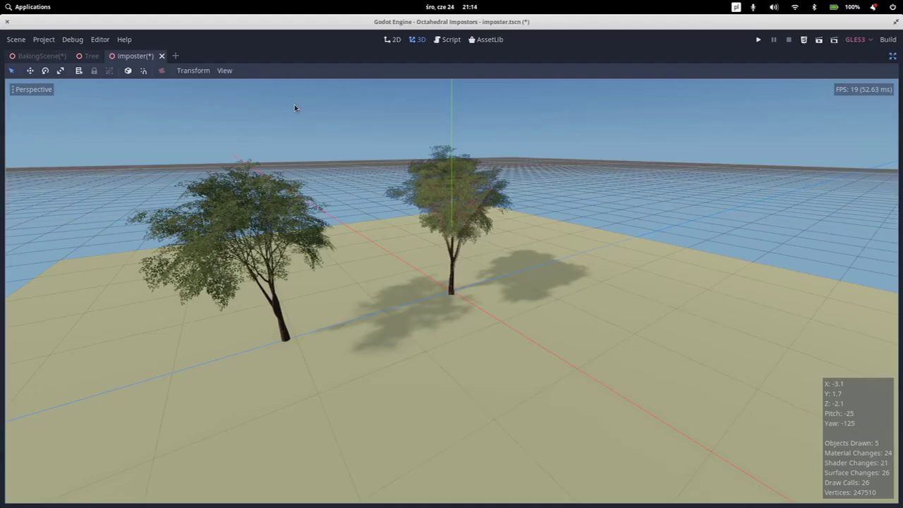
scroll(289, 139, "down", 2)
scroll(285, 223, "up", 2)
middle_click_drag(285, 223, 261, 148)
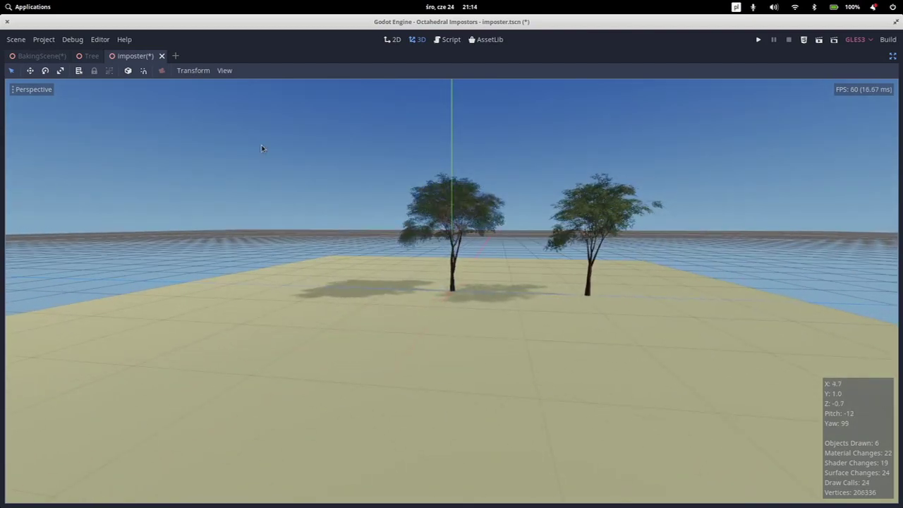
Step: Inspect the tree in wireframe once more, then return to normal shading
left_click(33, 89)
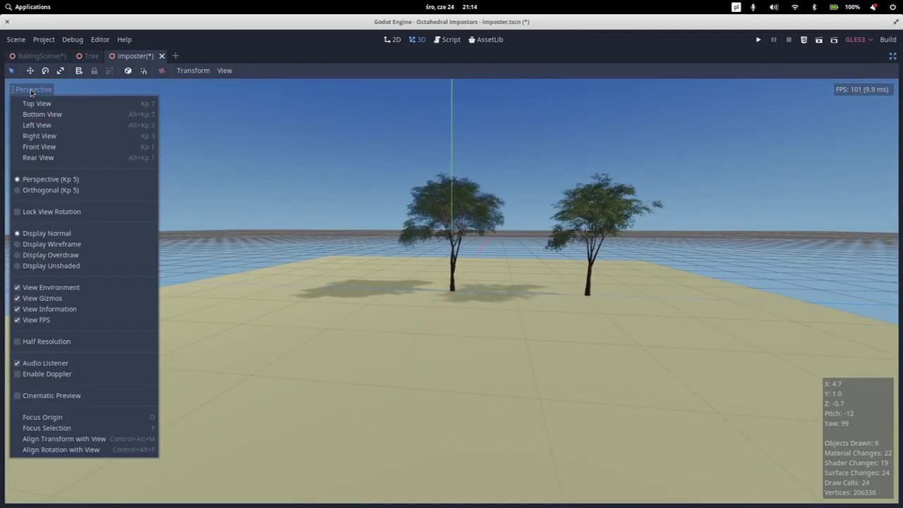
left_click(67, 243)
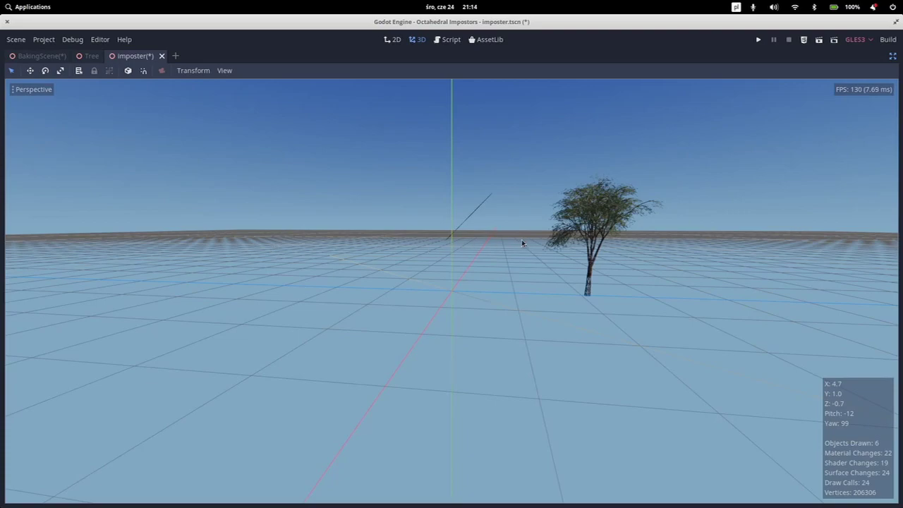
middle_click_drag(522, 243, 264, 252)
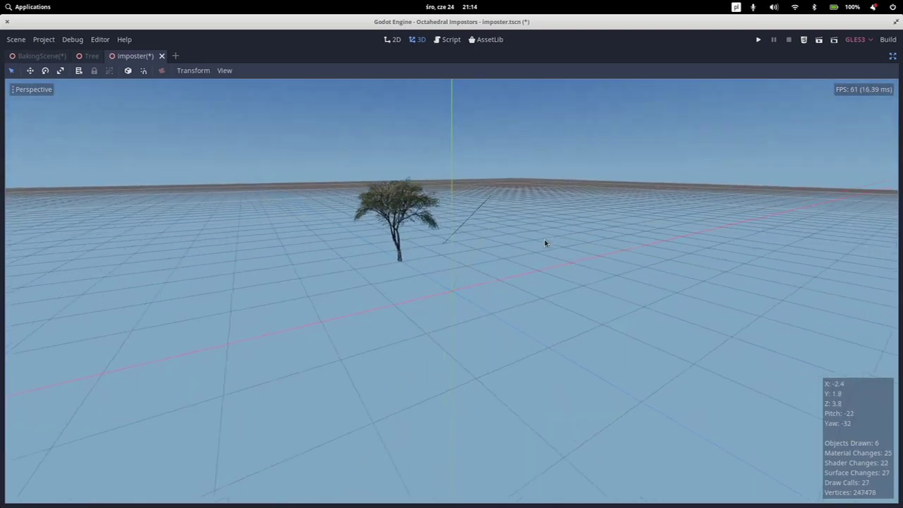
middle_click_drag(544, 243, 154, 140)
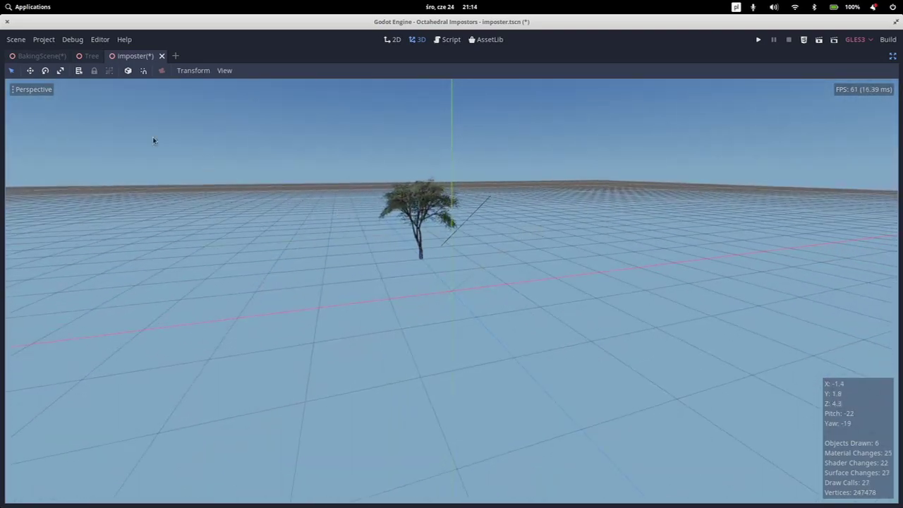
left_click(23, 90)
left_click(53, 233)
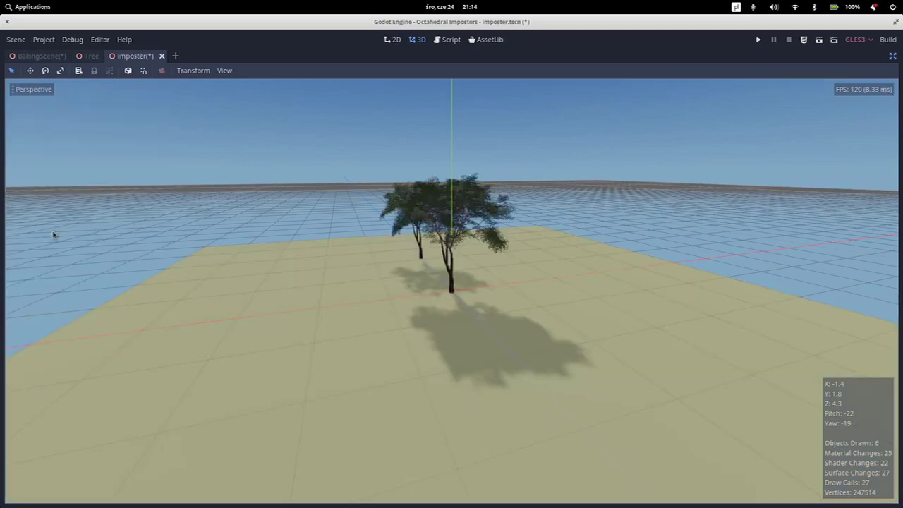
Step: Switch the editor to the 3D view and orbit around the tree set up for baking
middle_click_drag(53, 234, 462, 216)
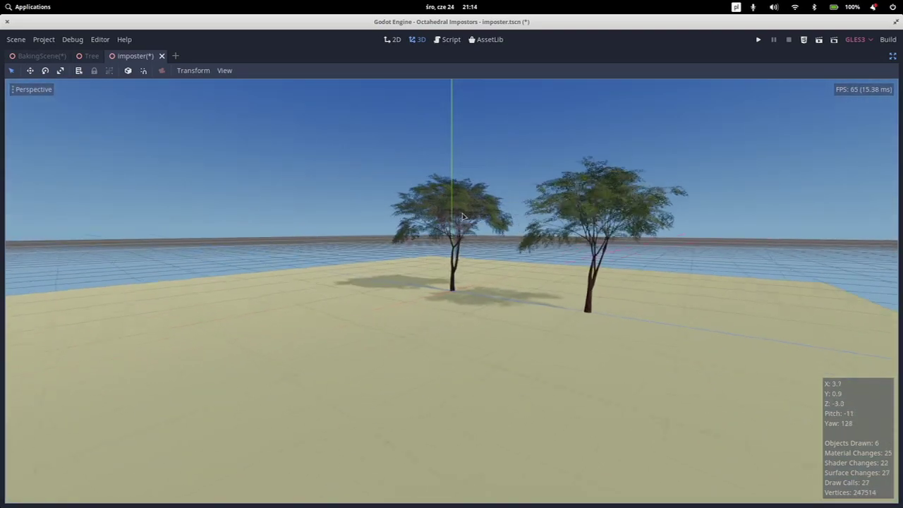
middle_click_drag(338, 226, 571, 231)
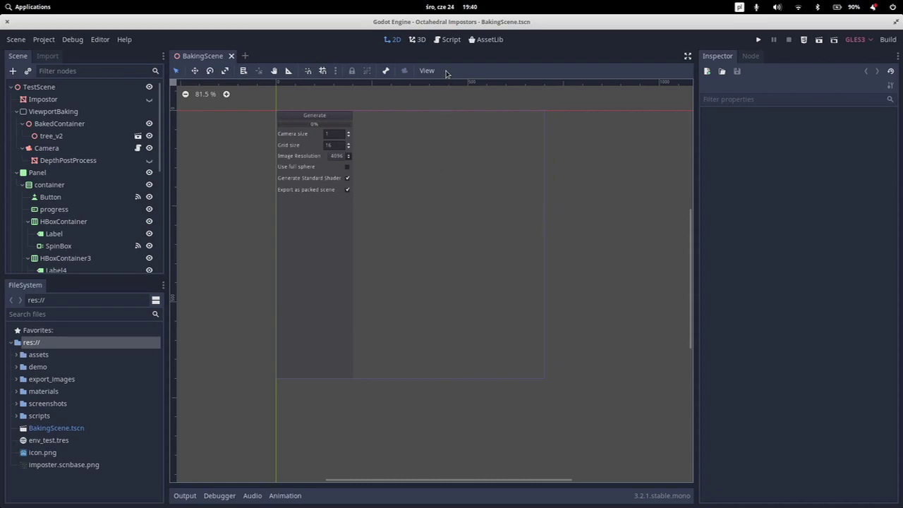
left_click(417, 40)
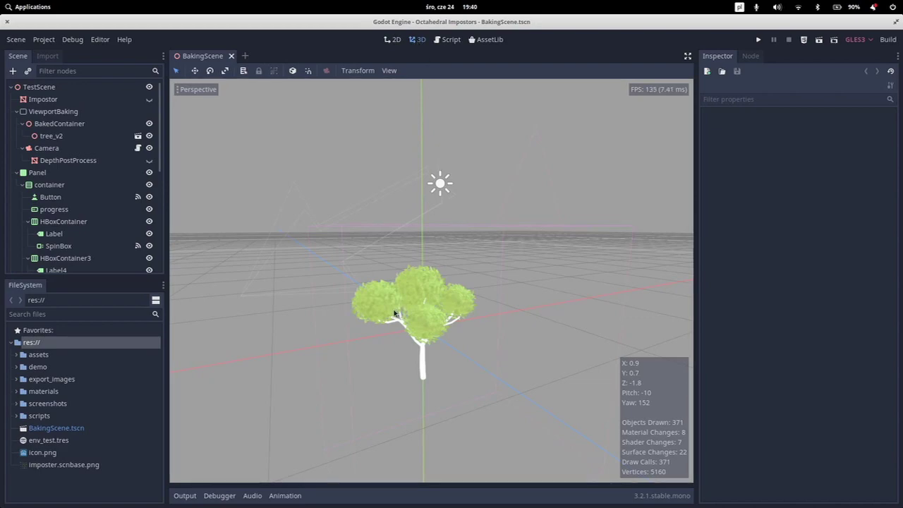
mouse_move(355, 347)
middle_mouse_down()
mouse_move(423, 324)
mouse_move(449, 338)
mouse_move(351, 350)
middle_mouse_up()
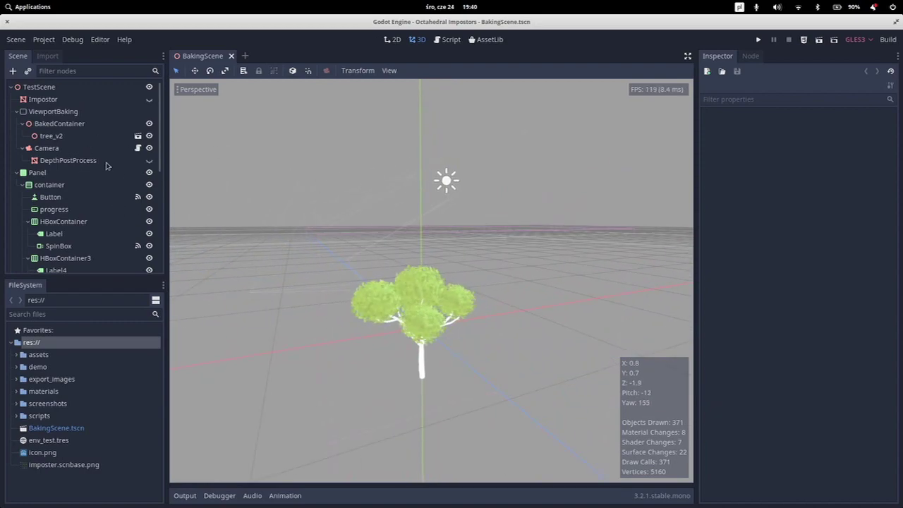
Step: Delete the tree_v2 node from the baking scene
left_click(70, 136)
right_click(71, 138)
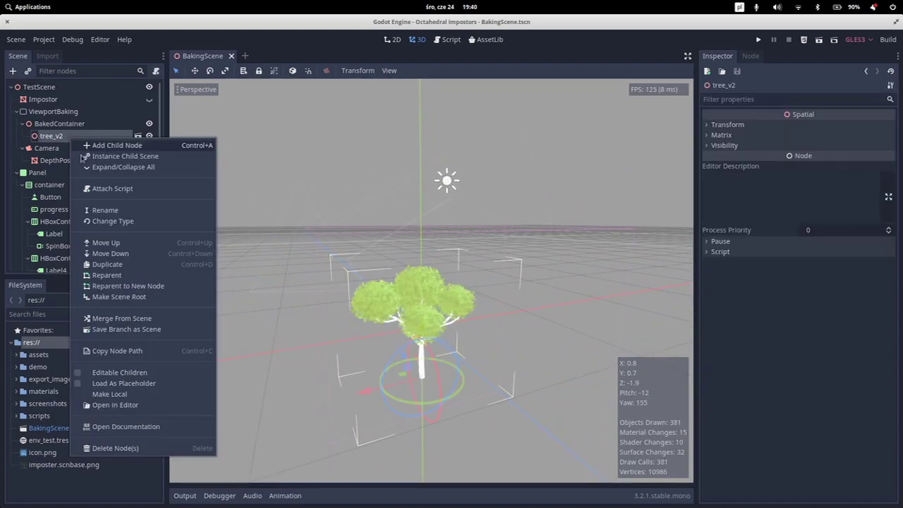
left_click(130, 449)
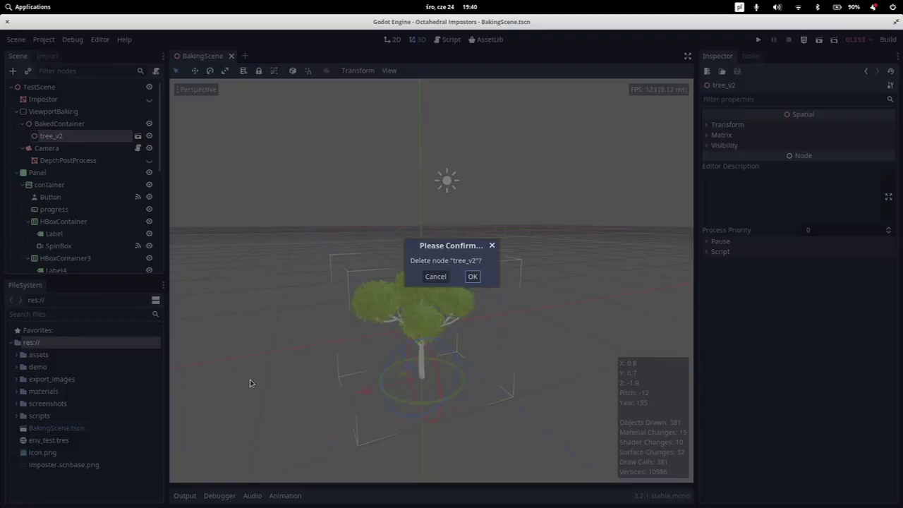
left_click(474, 276)
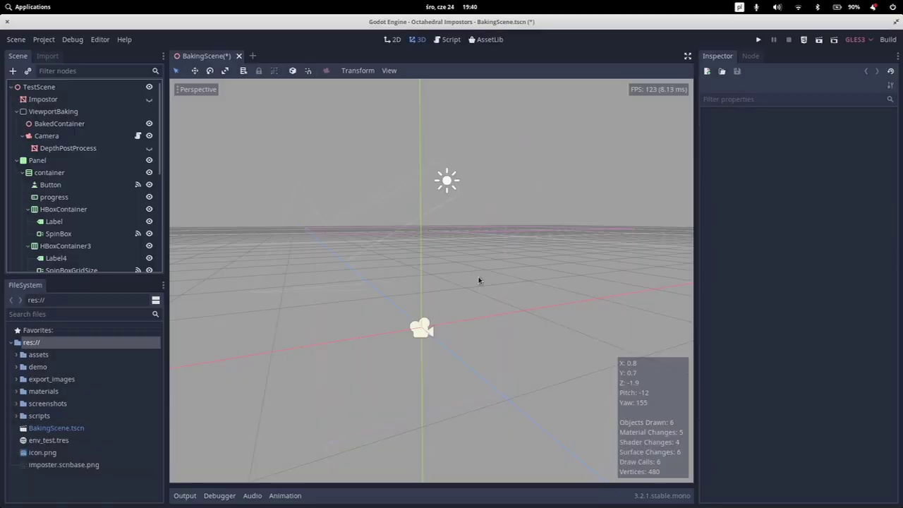
Step: Expand the assets and realistic_tree folders in the FileSystem dock
left_click(21, 356)
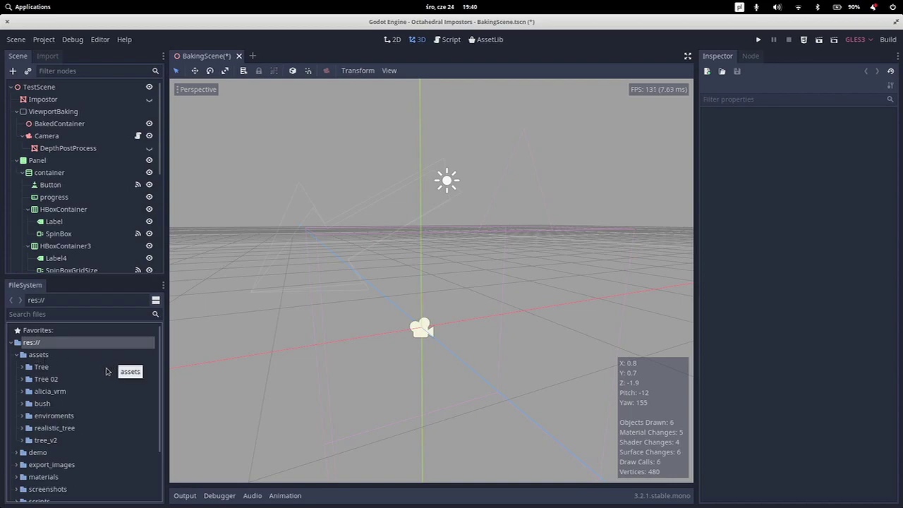
left_click(24, 428)
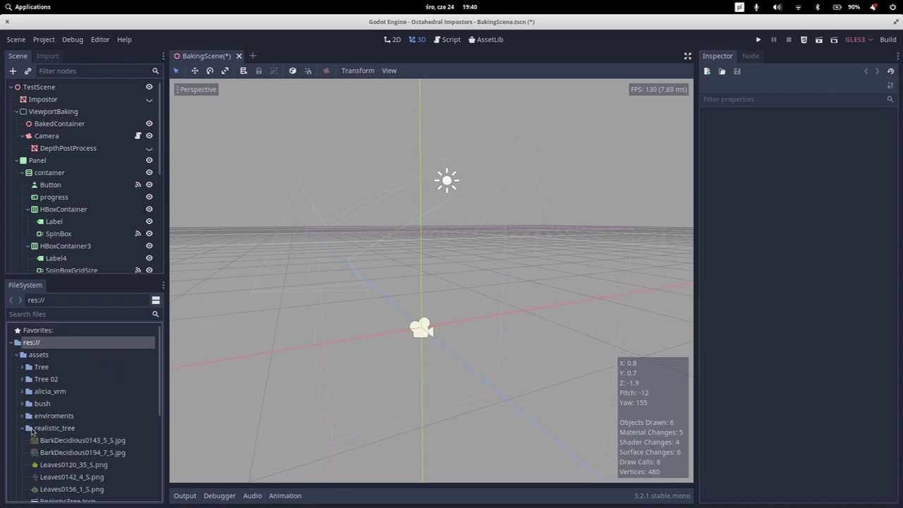
scroll(32, 431, "down", 1)
scroll(42, 432, "down", 1)
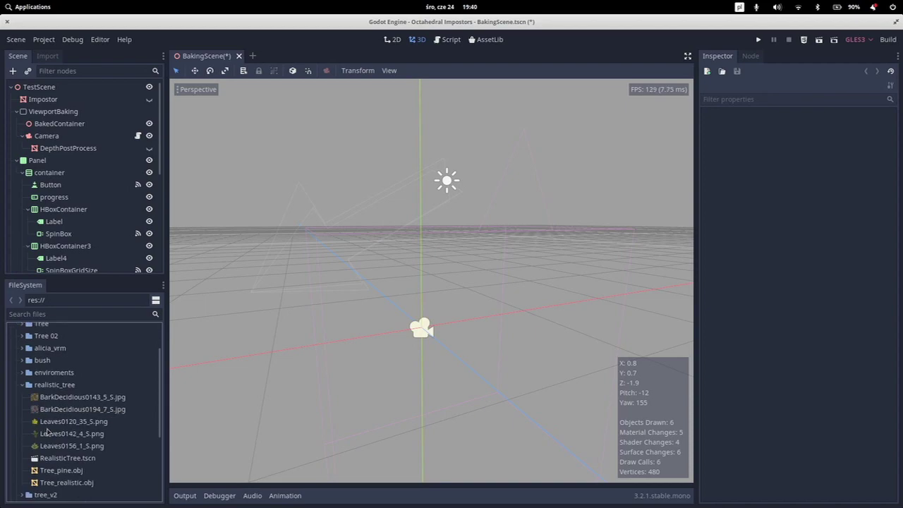
Step: Drop RealisticTree.tscn under BakedContainer and lower the pine slightly along its Y axis
left_click(69, 458)
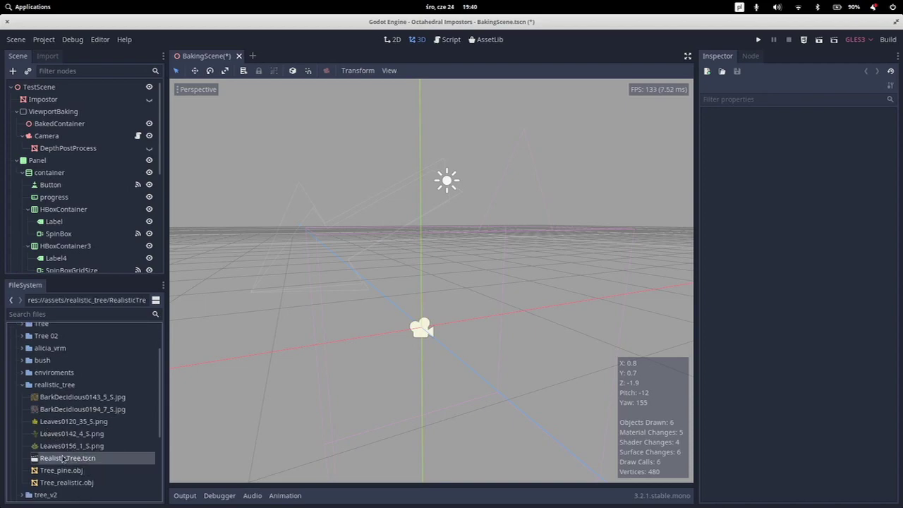
left_click_drag(62, 459, 263, 166)
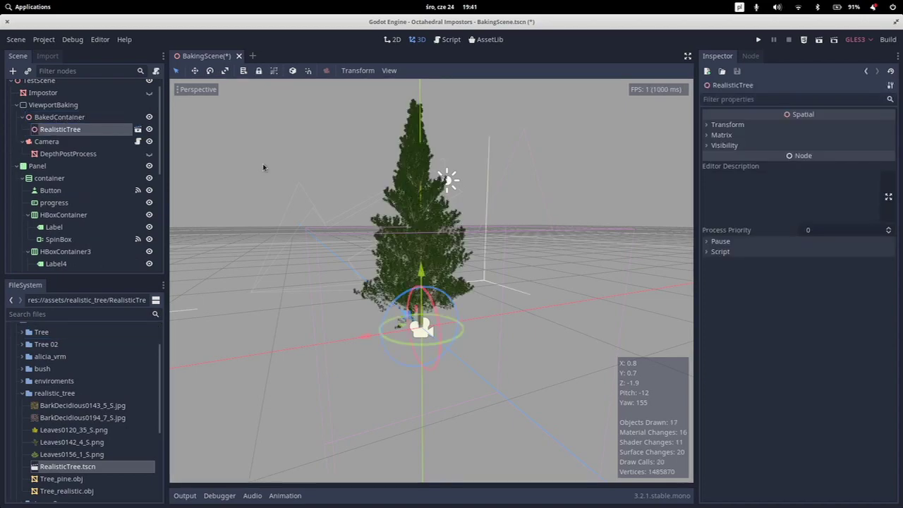
middle_click_drag(278, 217, 448, 267)
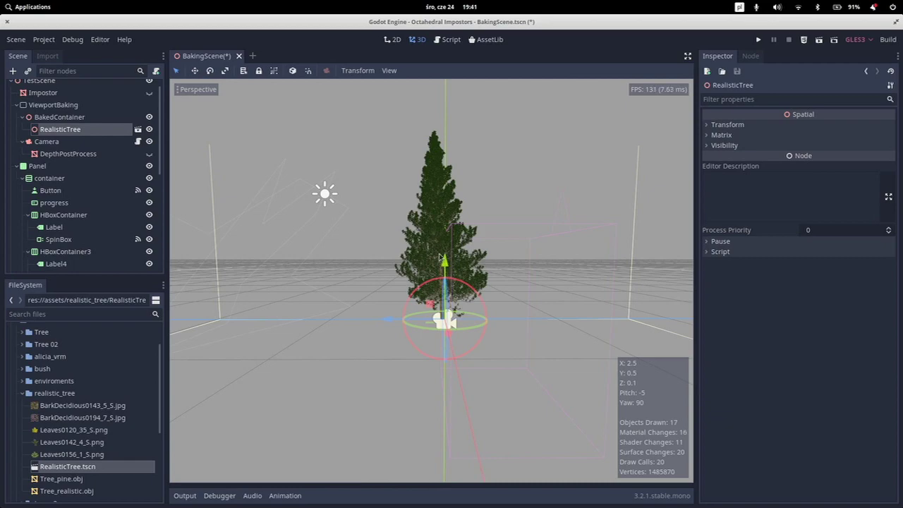
left_click_drag(444, 262, 444, 345)
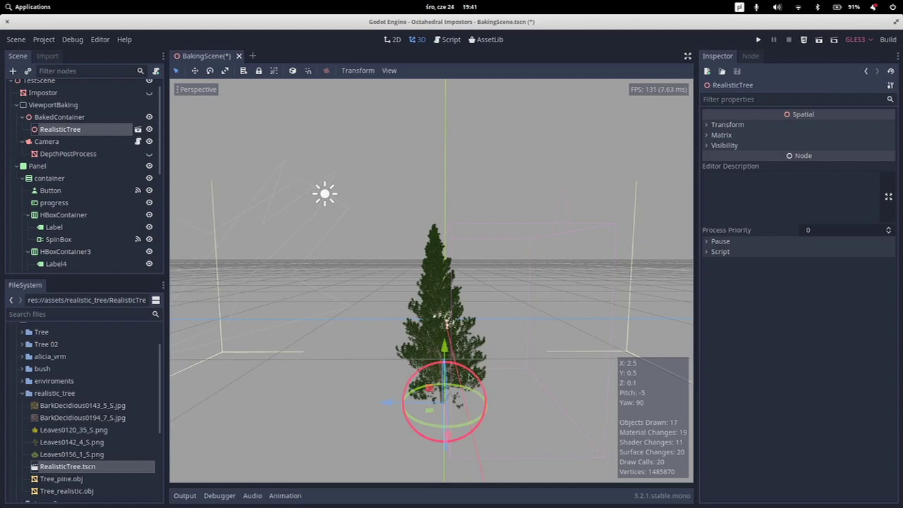
middle_click_drag(497, 345, 332, 359)
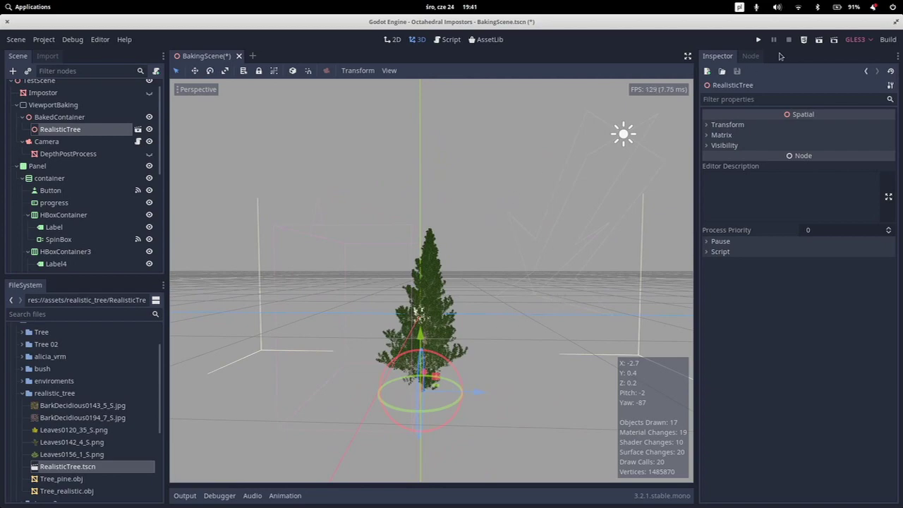
Step: Save the baking scene and set the impostor camera size to 1.8
left_click(757, 40)
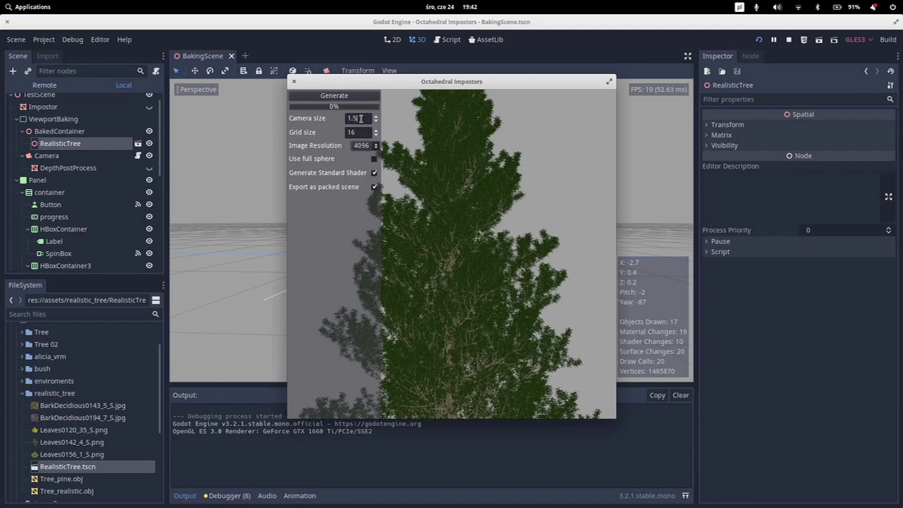
key("Return")
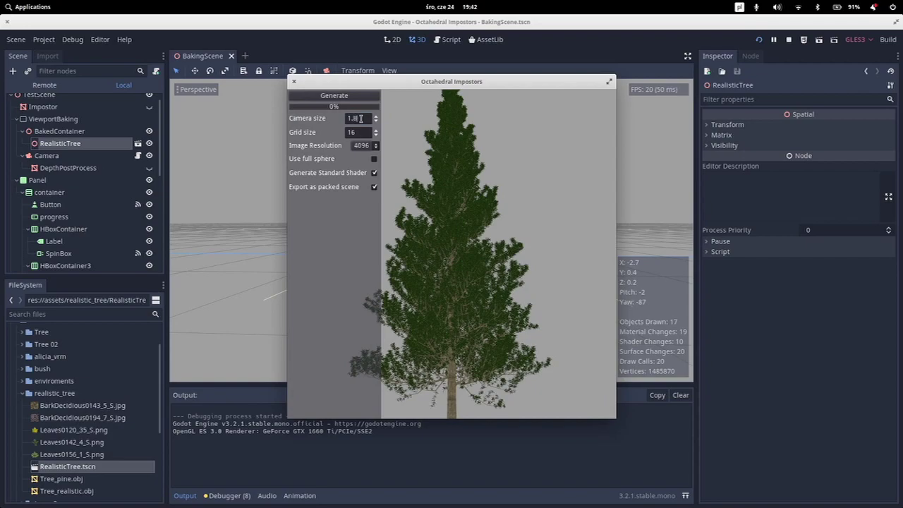
key("Return")
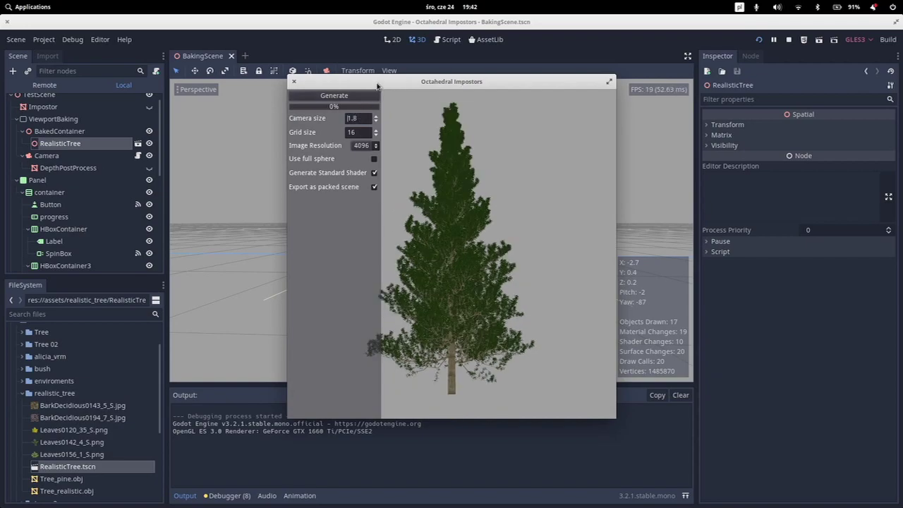
Step: Move the Octahedral Impostors window aside and nudge the pine tree slightly
left_click_drag(373, 81, 577, 58)
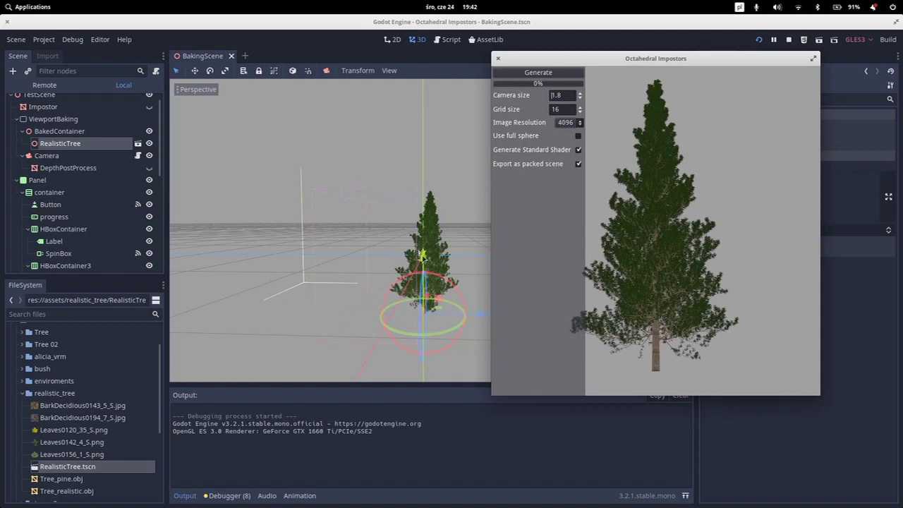
left_click(421, 255)
left_click_drag(422, 255, 420, 257)
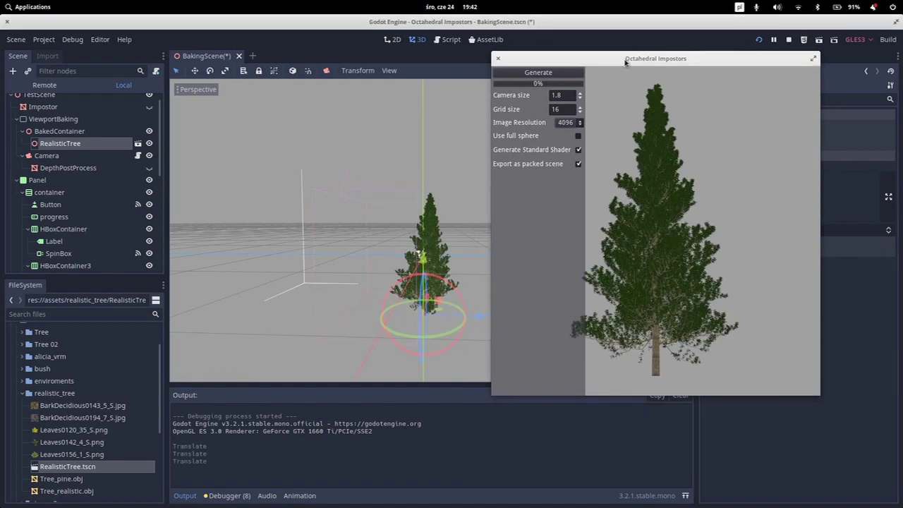
left_click_drag(620, 60, 437, 61)
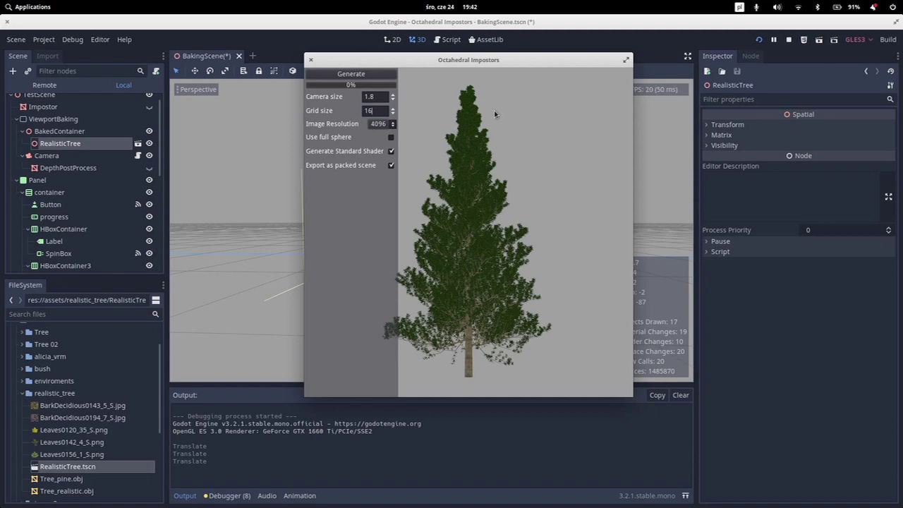
left_click(383, 124)
left_click(381, 127)
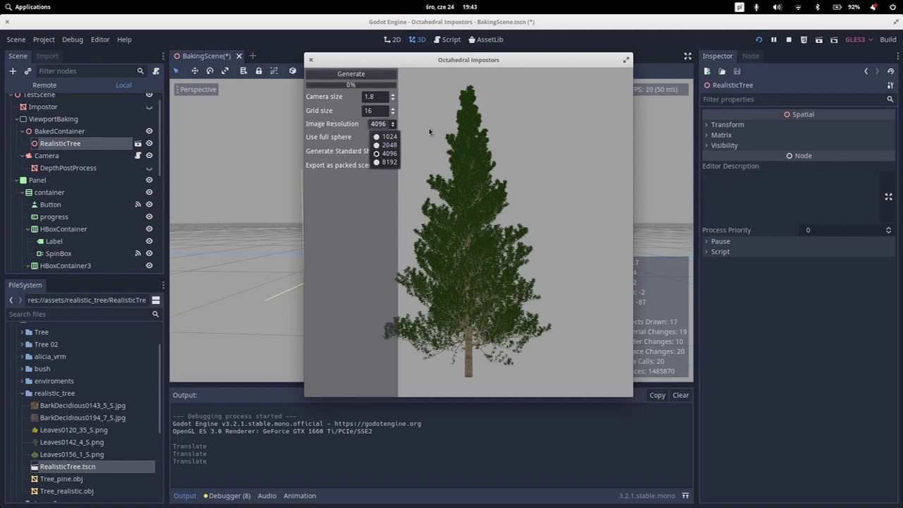
left_click(487, 145)
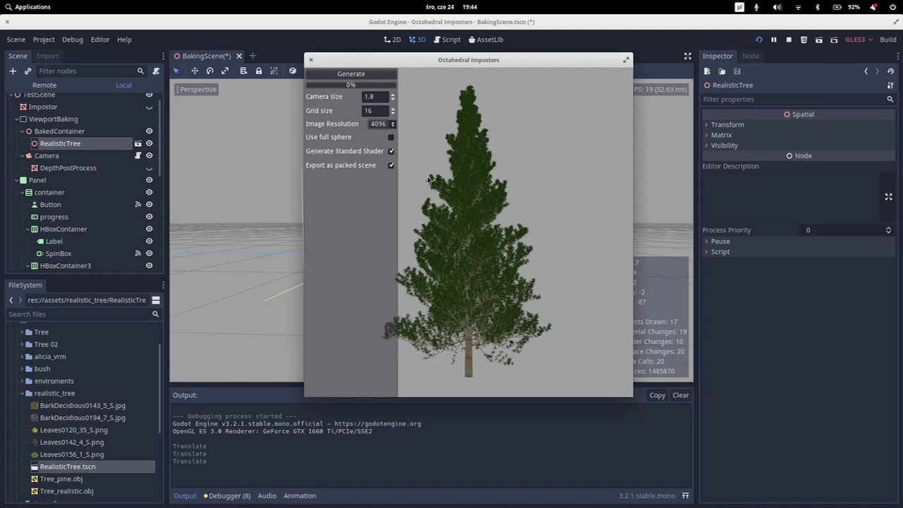
Step: Generate the pine impostor bake, then close the baking tool once it is saved
left_click(351, 74)
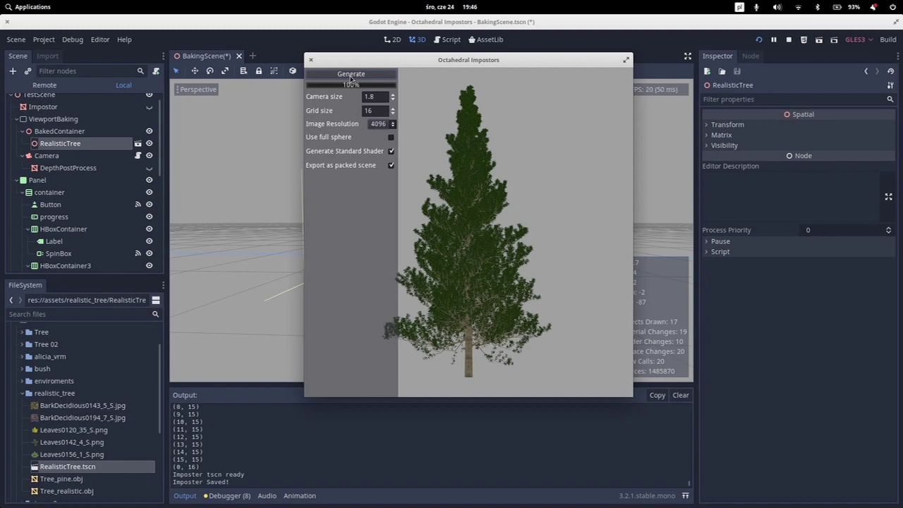
left_click(312, 60)
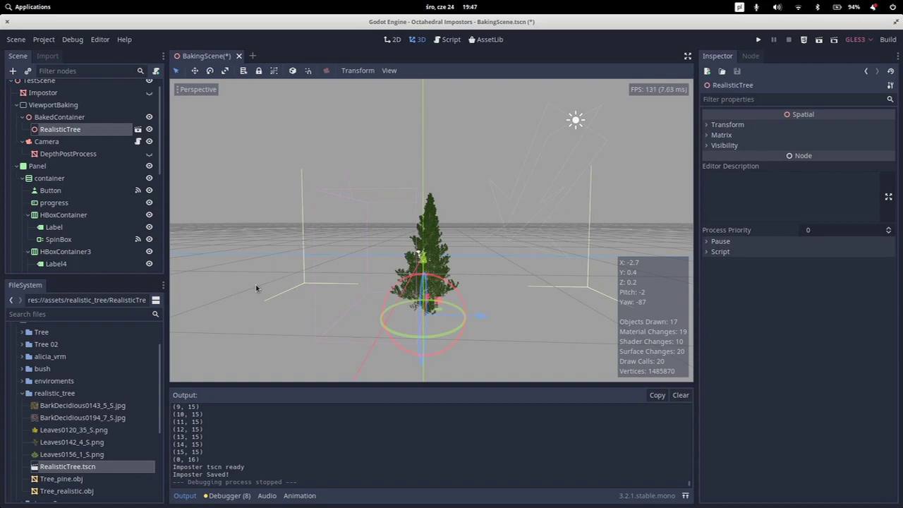
Step: Open export_images/imposter.tscn and orbit around the baked pine impostor
scroll(95, 354, "up", 1)
scroll(85, 355, "down", 1)
scroll(82, 356, "down", 6)
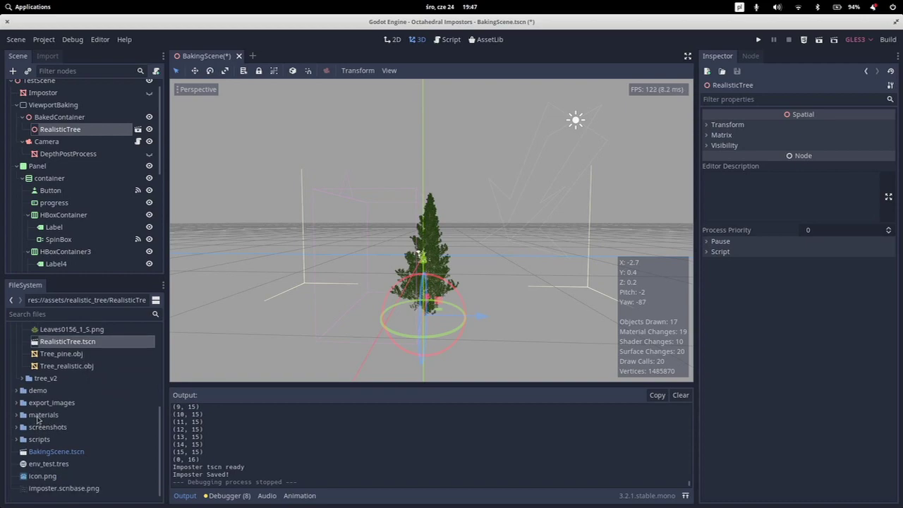
left_click(18, 402)
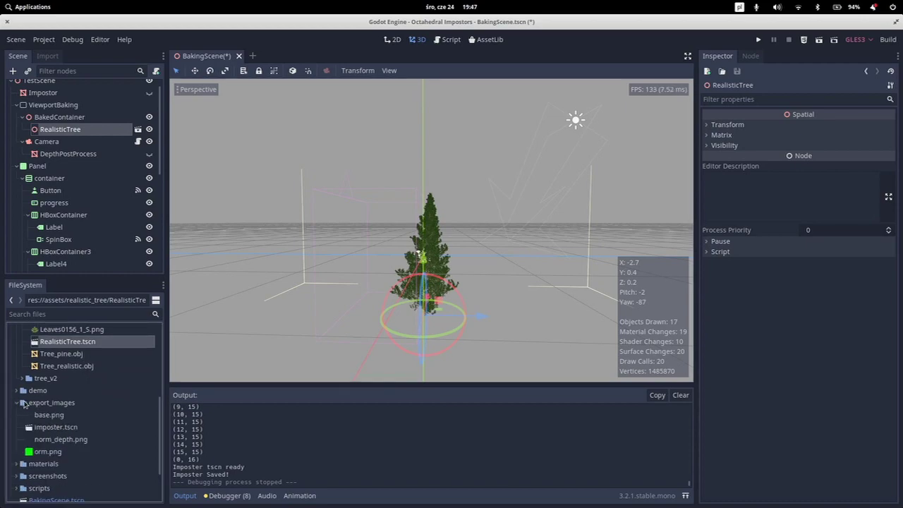
left_click(55, 426)
double_click(53, 427)
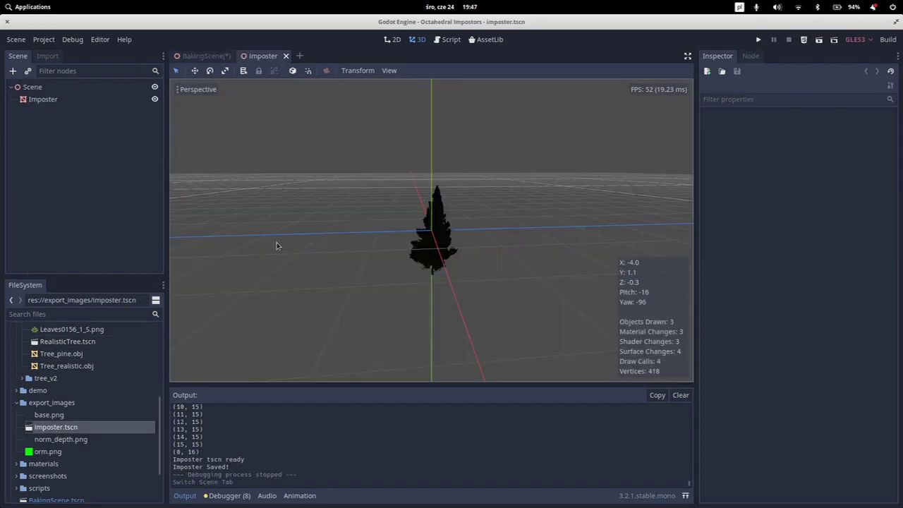
middle_click_drag(261, 266, 256, 227)
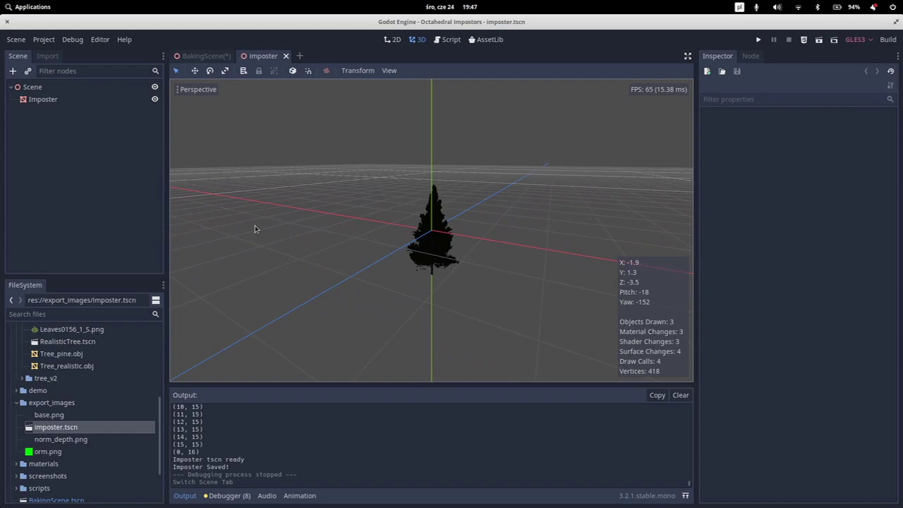
Step: Add EnviromentPreview.tscn from the enviroments folder to the imposter scene
scroll(118, 381, "up", 3)
scroll(117, 381, "up", 3)
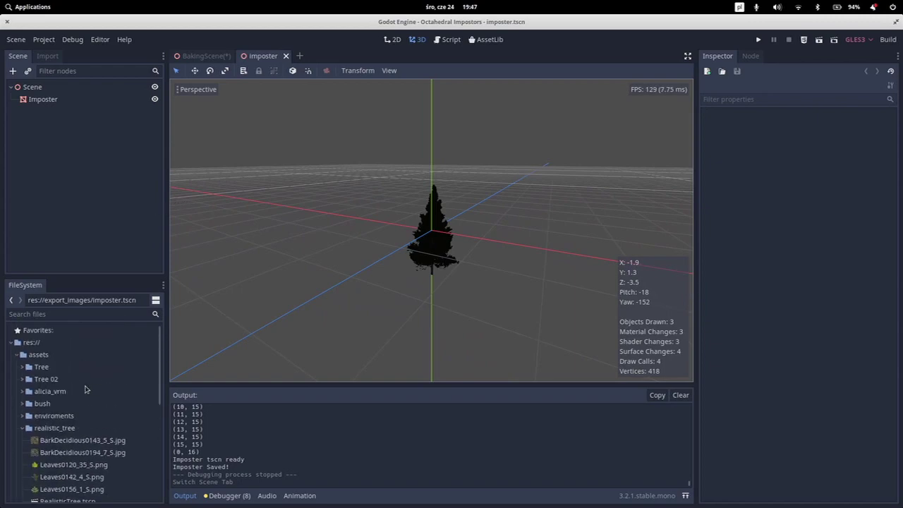
left_click(22, 416)
left_click(22, 416)
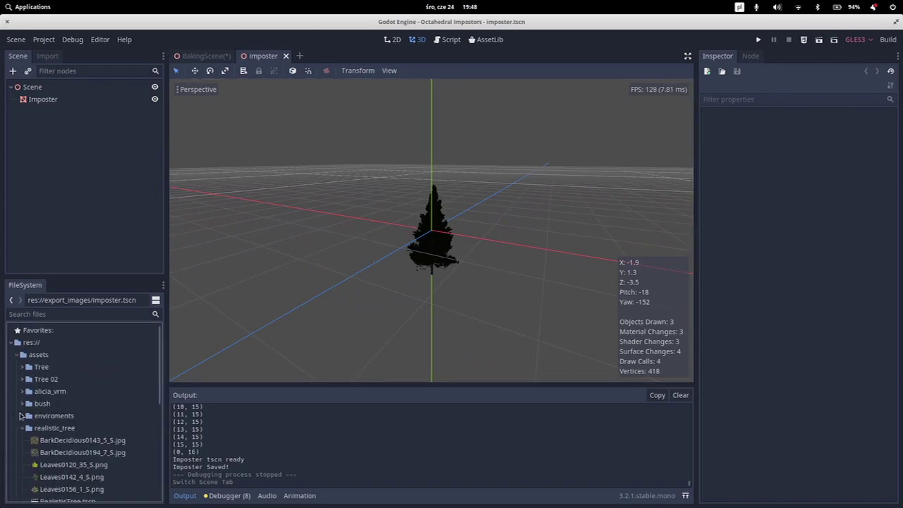
left_click(22, 417)
scroll(48, 422, "down", 1)
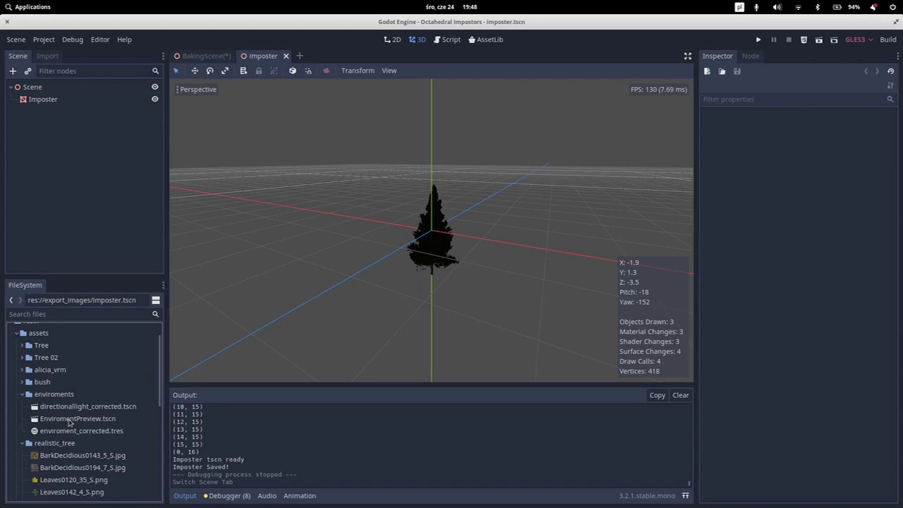
left_click_drag(71, 420, 36, 87)
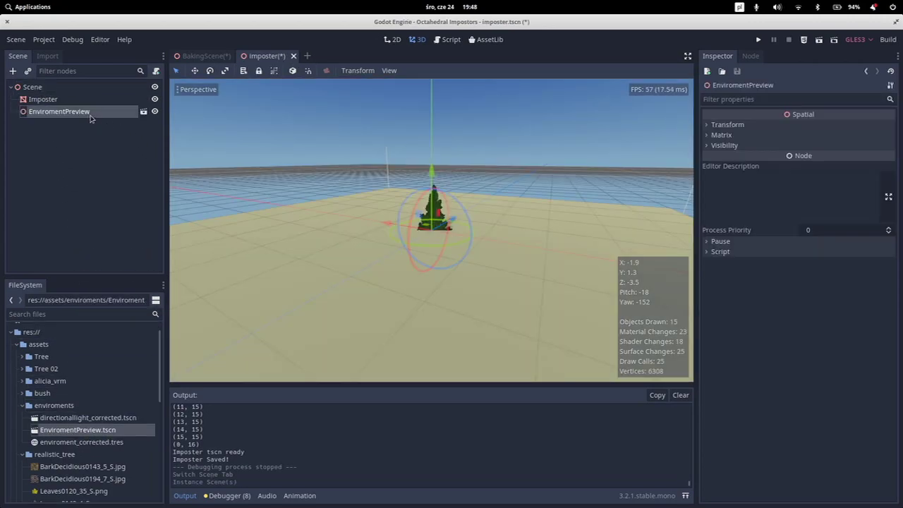
Step: Raise the Imposter onto the ground and orbit to check its shadow
left_click(445, 169)
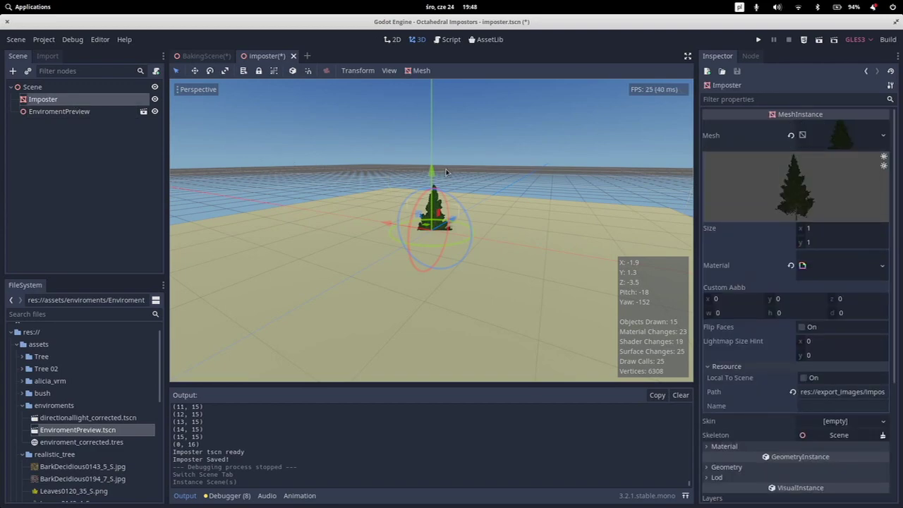
left_click_drag(432, 177, 426, 120)
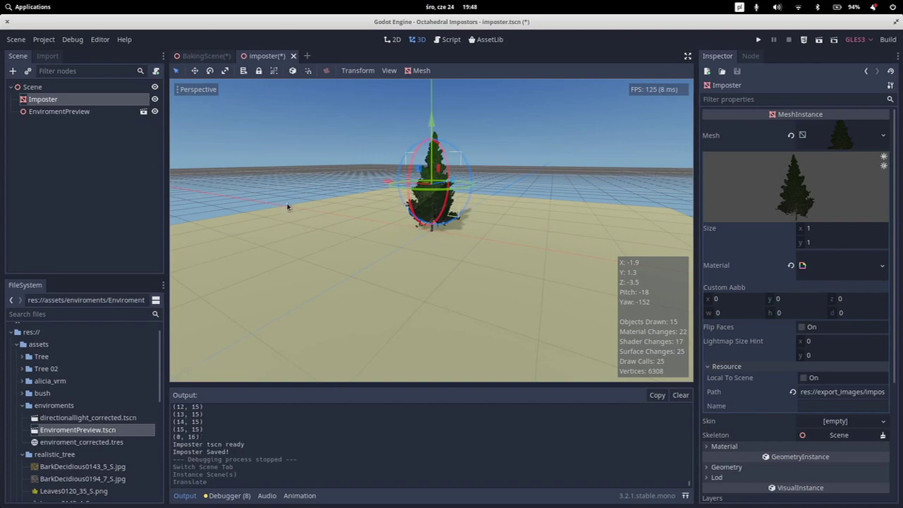
middle_click_drag(289, 207, 333, 151)
left_click(320, 217)
mouse_move(320, 218)
middle_mouse_down()
mouse_move(498, 207)
mouse_move(322, 219)
middle_mouse_up()
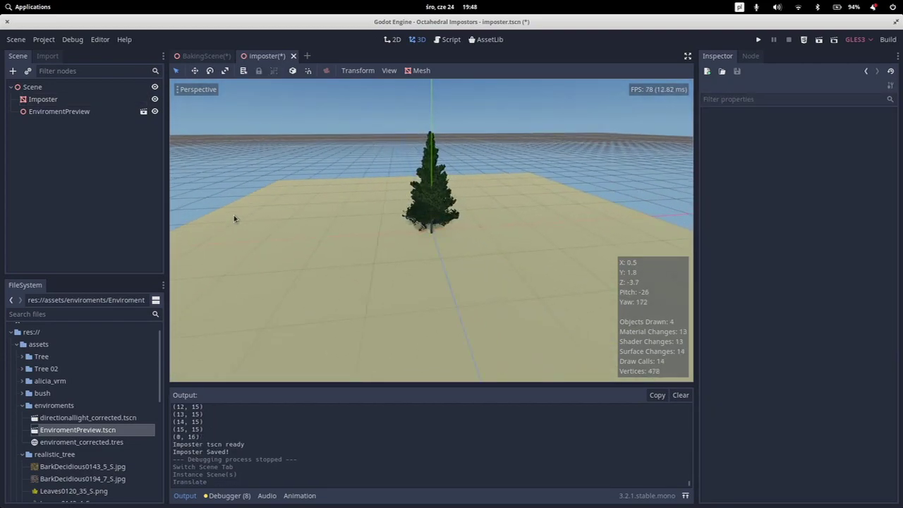
middle_click_drag(235, 219, 282, 201)
scroll(87, 400, "down", 5)
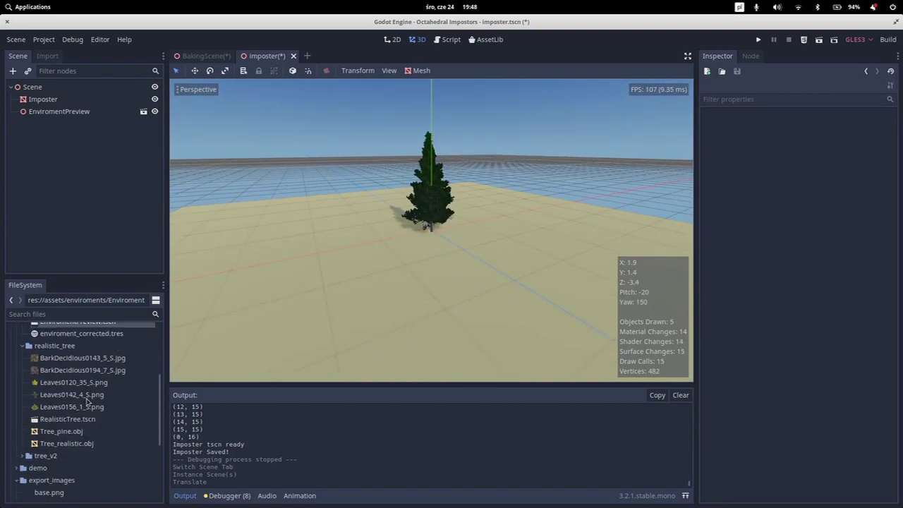
scroll(87, 400, "down", 4)
scroll(62, 422, "up", 4)
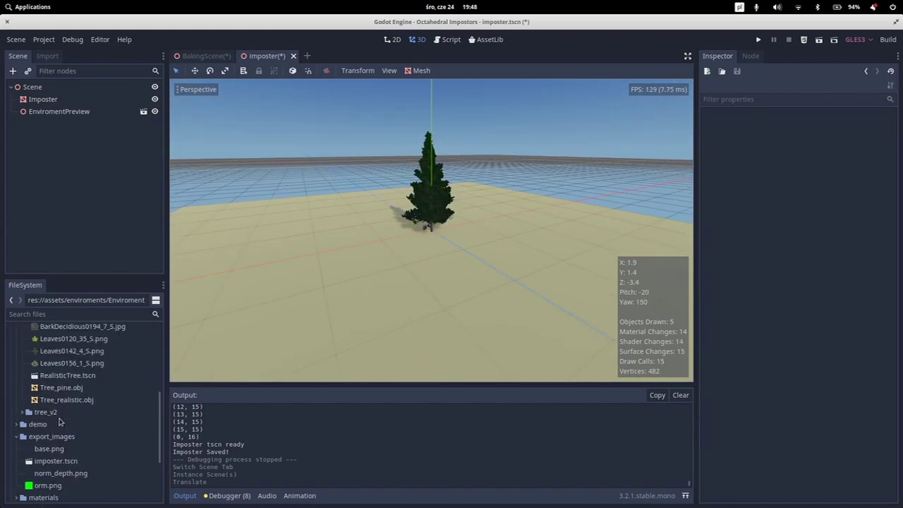
Step: Add the original RealisticTree and slide it along X beside the impostor
left_click_drag(62, 419, 41, 89)
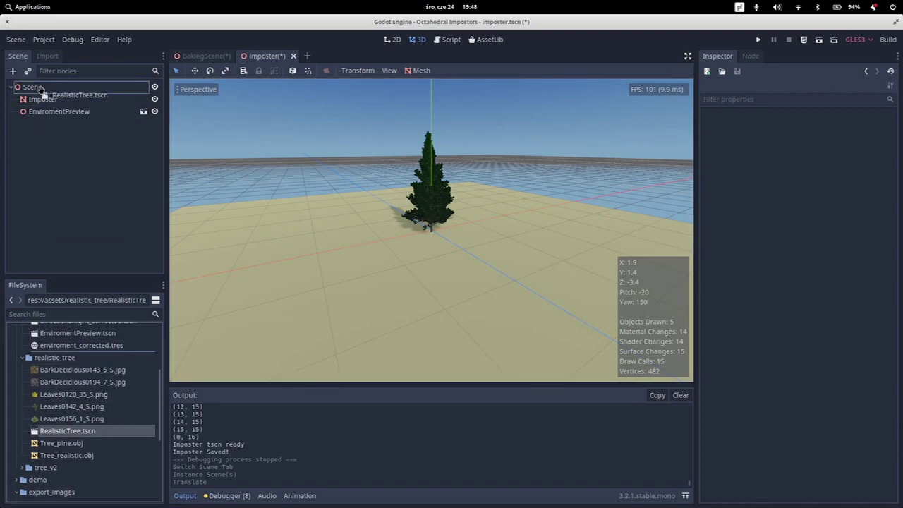
left_click_drag(40, 87, 41, 89)
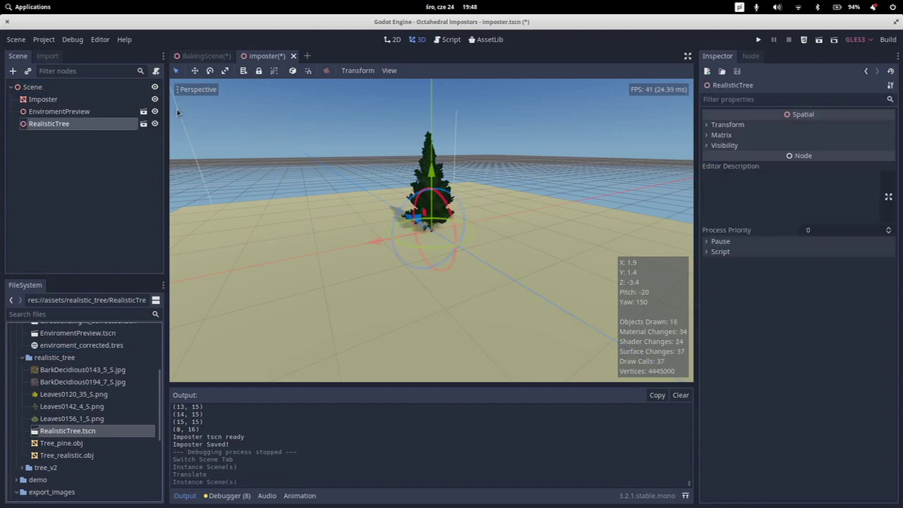
left_click_drag(372, 242, 280, 255)
middle_click_drag(281, 256, 522, 233)
left_click(591, 254)
Step: Select the Imposter and expand its shader material parameters
left_click(436, 164)
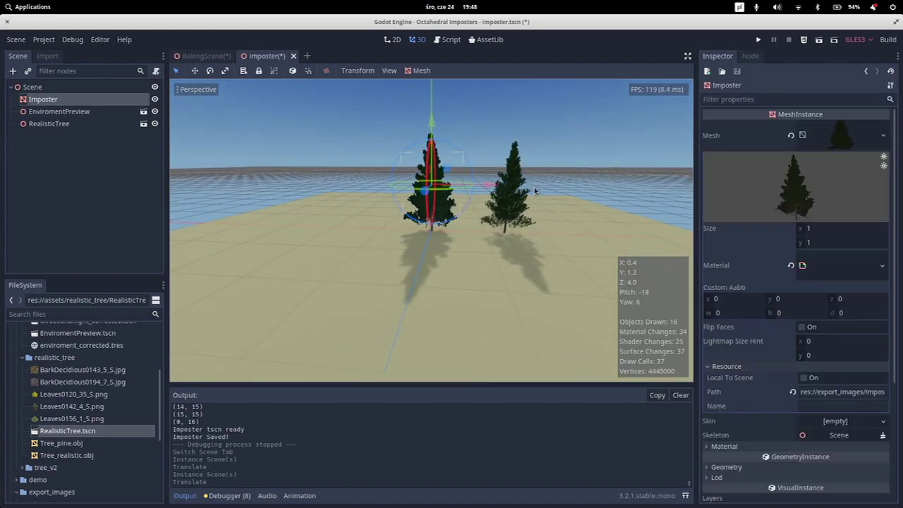
left_click(845, 268)
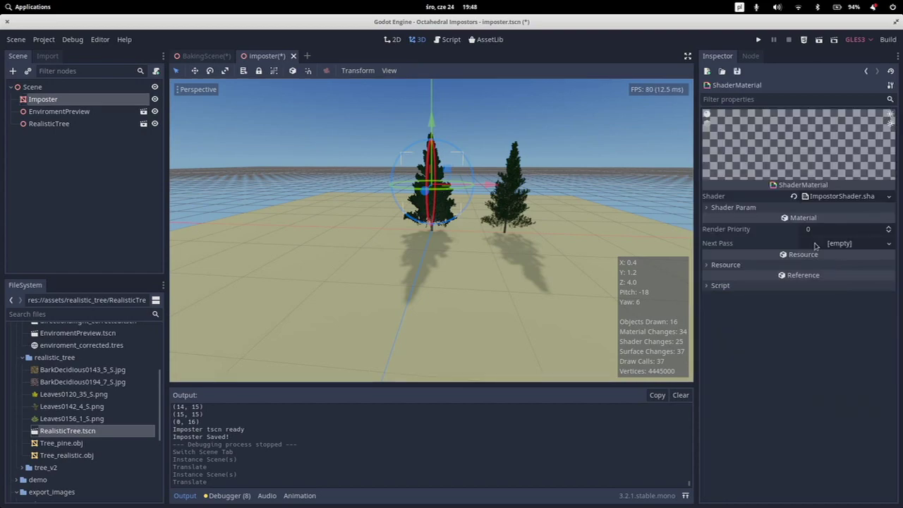
left_click(778, 208)
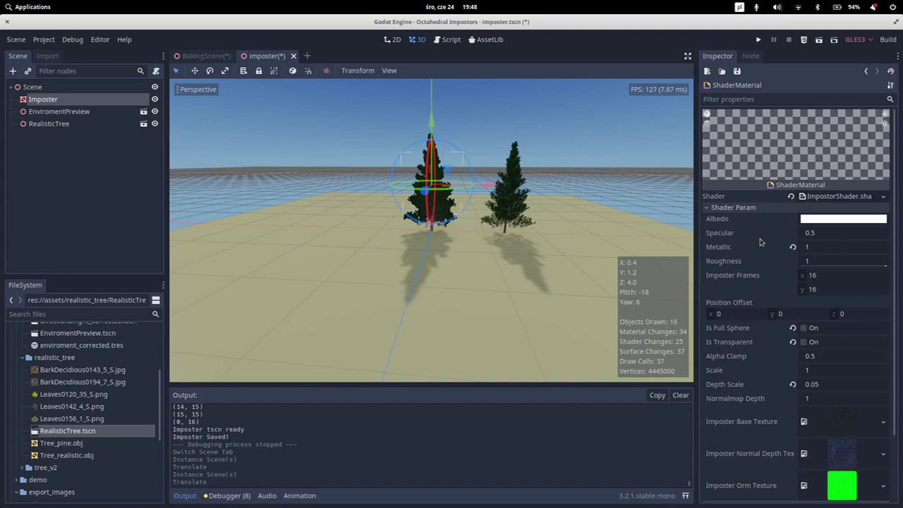
middle_click_drag(621, 233, 447, 191)
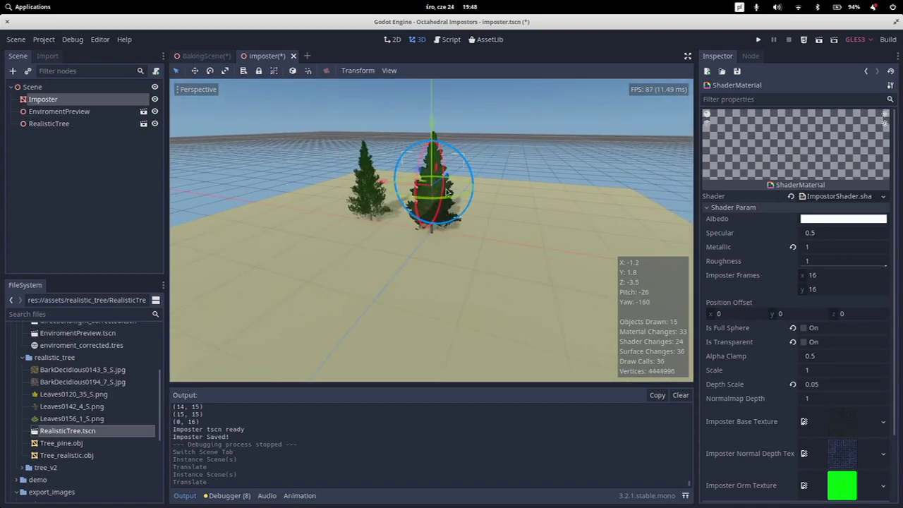
scroll(448, 192, "up", 3)
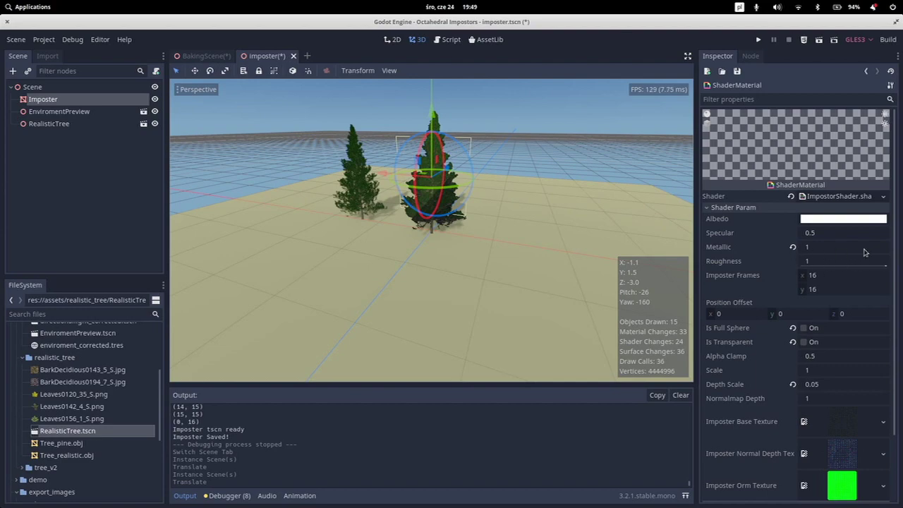
Step: Try a higher Metallic value, then set Metallic back to 1
left_click_drag(882, 247, 868, 247)
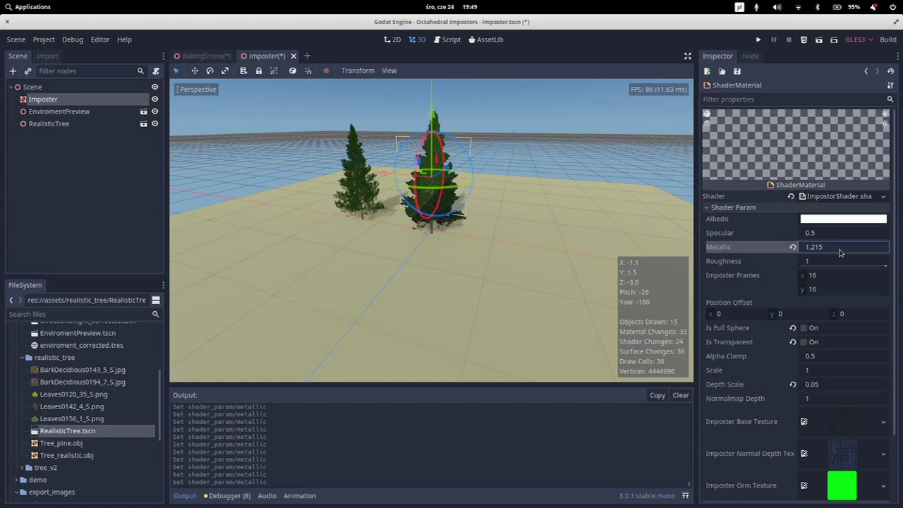
key("ctrl+a")
type("1")
scroll(839, 356, "down", 3)
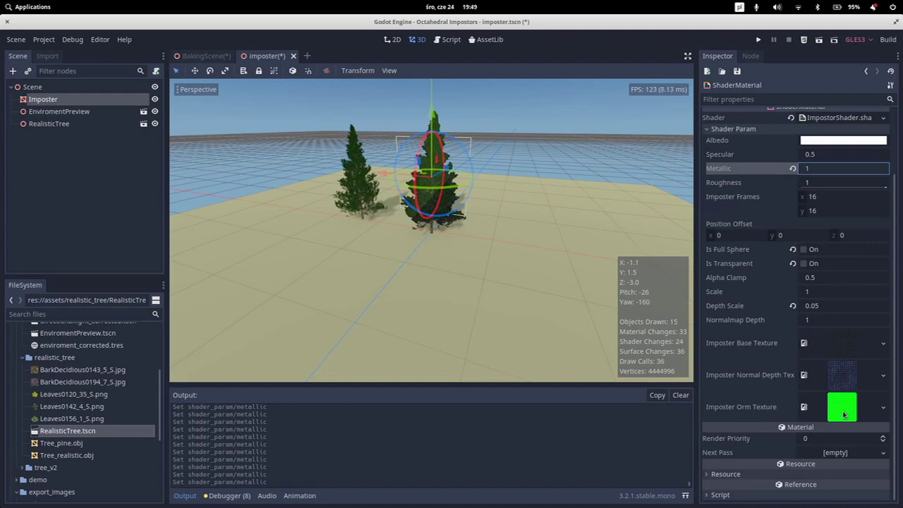
scroll(844, 212, "up", 3)
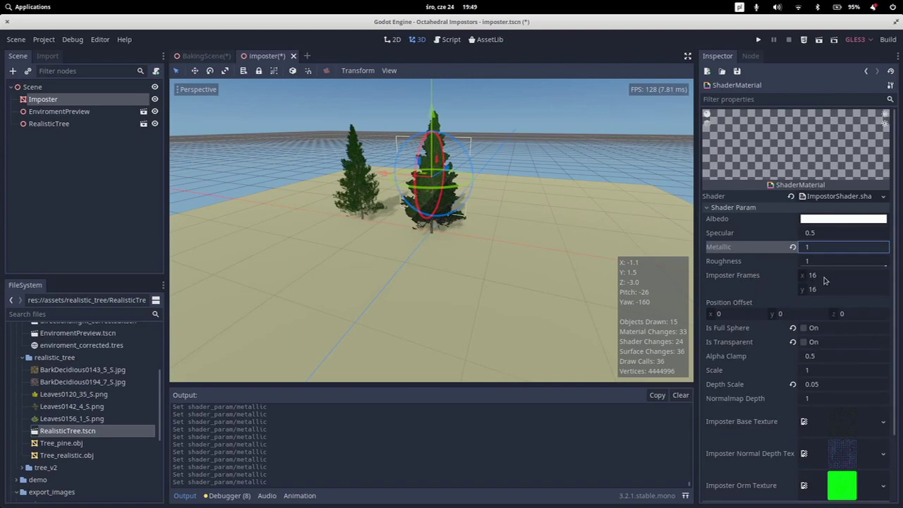
Step: Orbit so the trees overlap and raise Position Offset y to 0.927
middle_click_drag(273, 262, 310, 258)
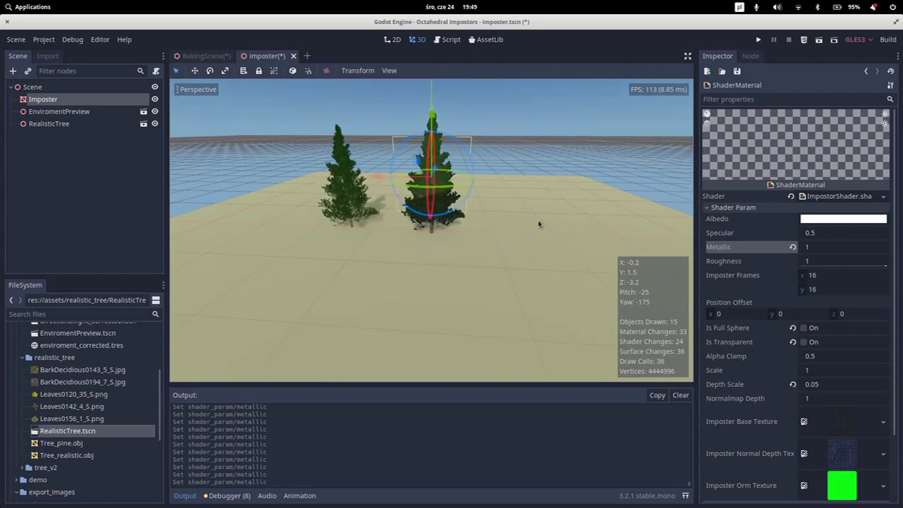
mouse_move(538, 226)
middle_mouse_down()
mouse_move(381, 226)
mouse_move(544, 225)
middle_mouse_up()
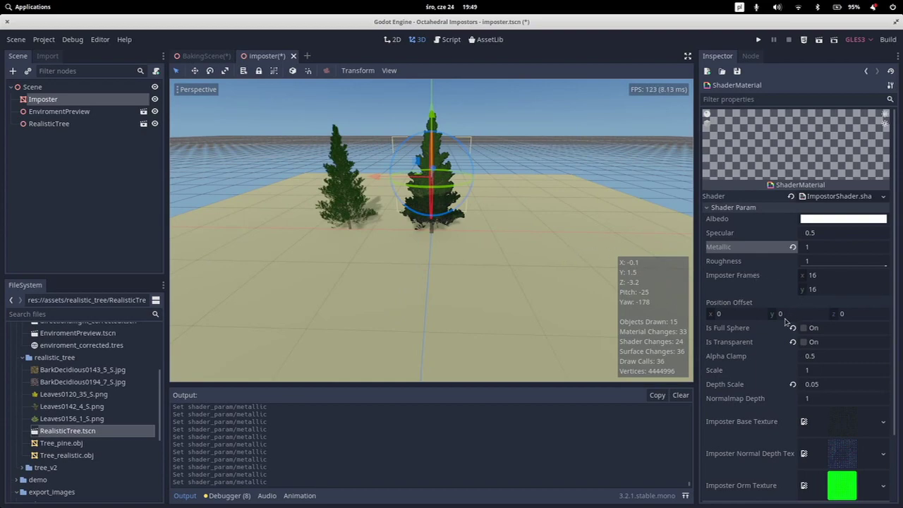
mouse_move(782, 316)
left_mouse_down()
mouse_move(842, 316)
mouse_move(781, 313)
left_mouse_up()
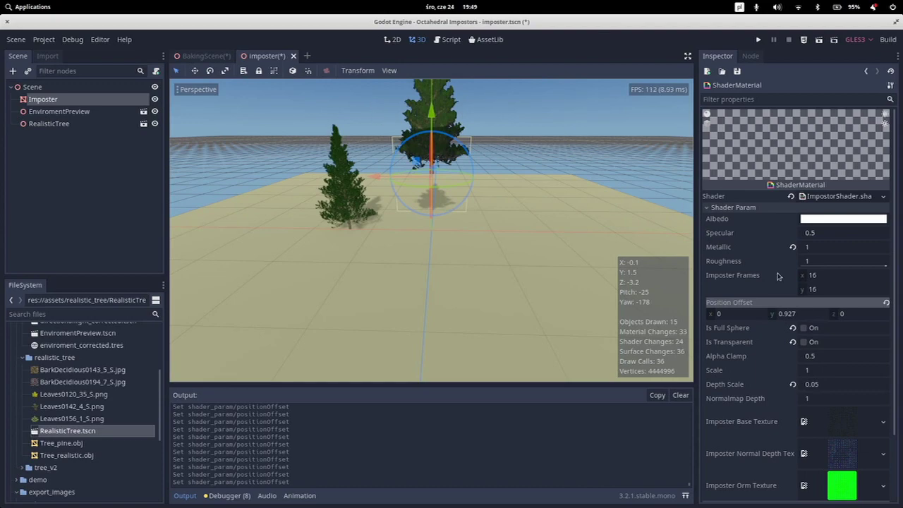
Step: Set Position Offset y to 0 and orbit around both trees to check the result
left_click(795, 315)
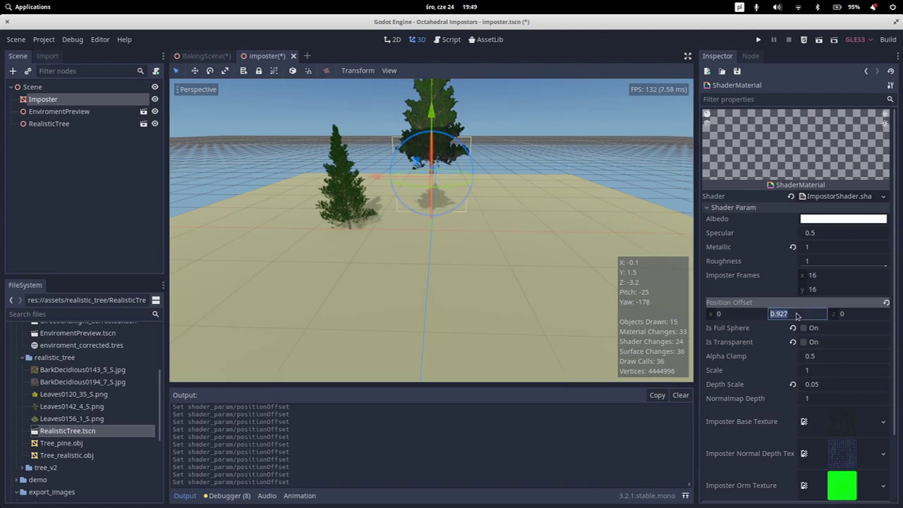
type("0")
key("Return")
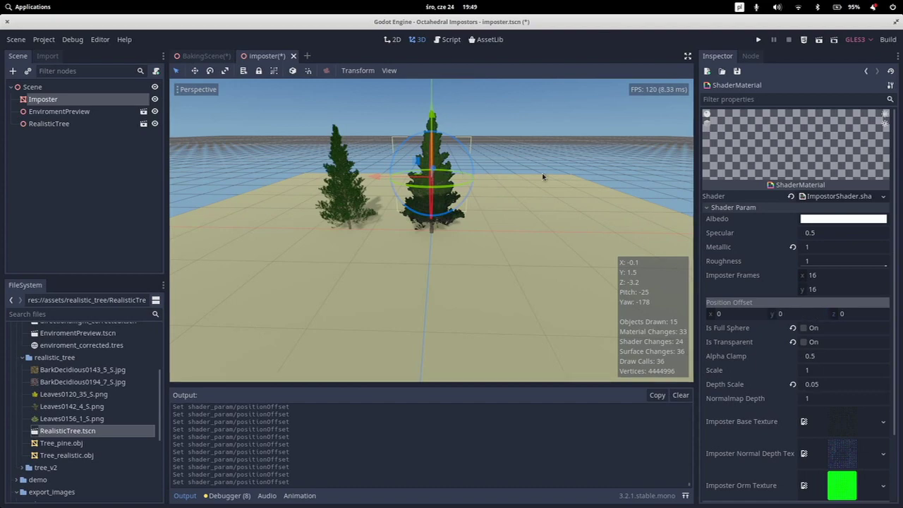
middle_click_drag(307, 173, 677, 258)
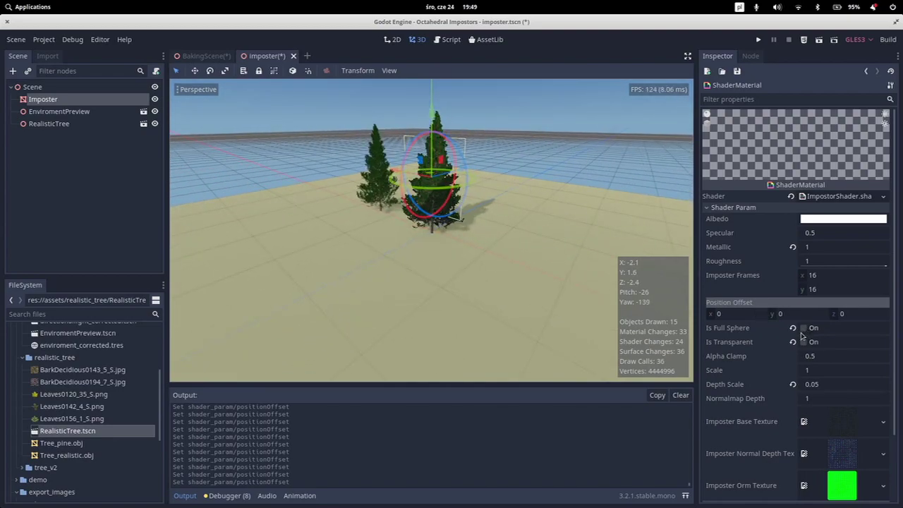
middle_click_drag(414, 299, 339, 253)
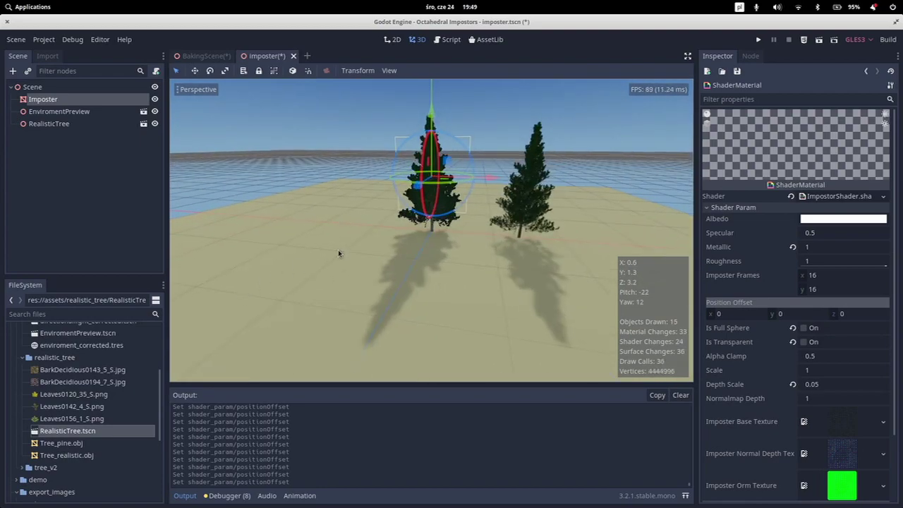
Step: Reselect the Imposter and enable Is Transparent in its ShaderMaterial
left_click(504, 113)
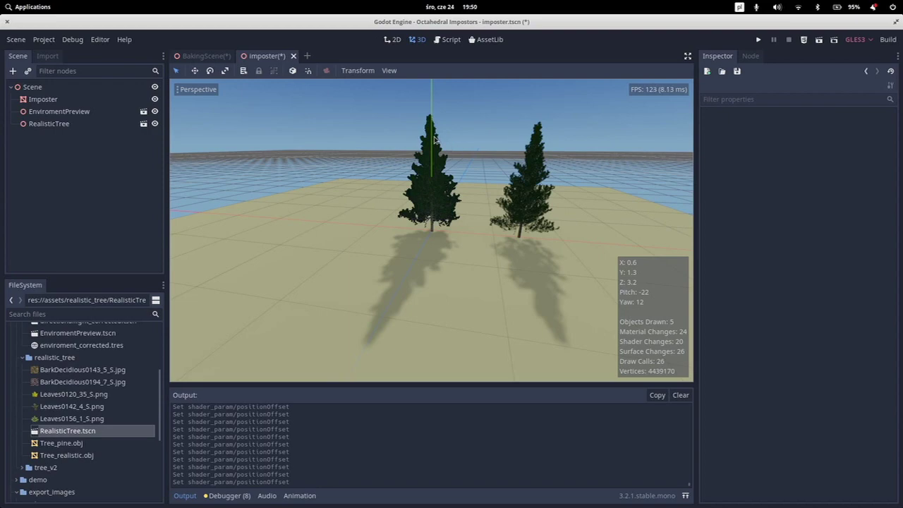
left_click(43, 100)
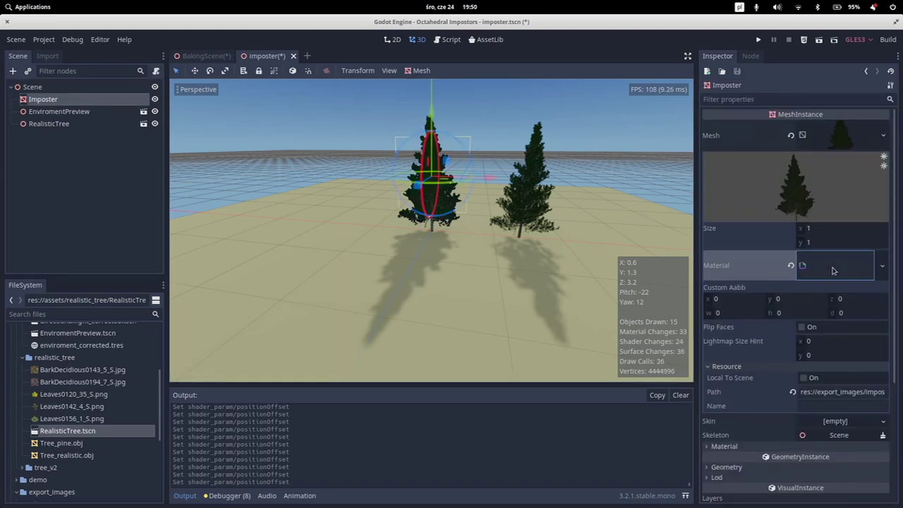
left_click(833, 267)
left_click(803, 342)
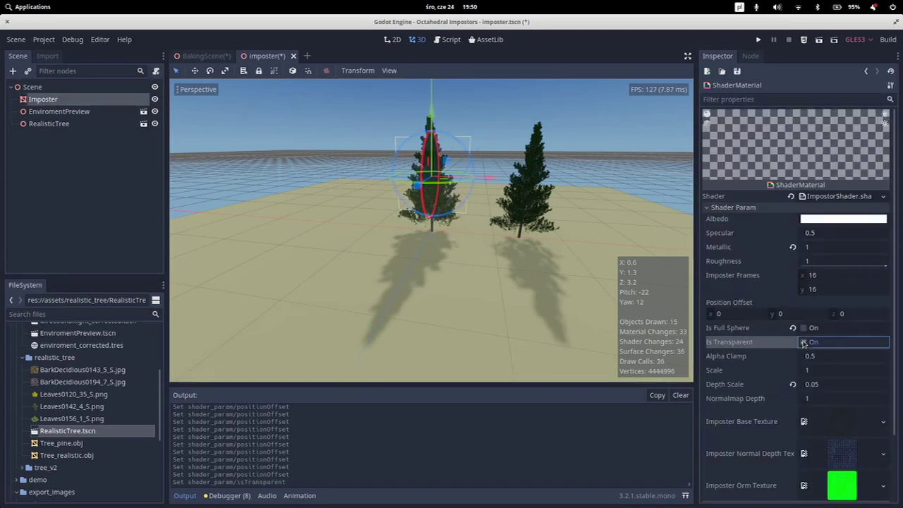
mouse_move(305, 264)
middle_mouse_down()
mouse_move(474, 268)
mouse_move(529, 255)
mouse_move(320, 260)
middle_mouse_up()
Step: Deselect and orbit so one tree hides the other to compare statistics, then reselect Imposter
left_click(490, 119)
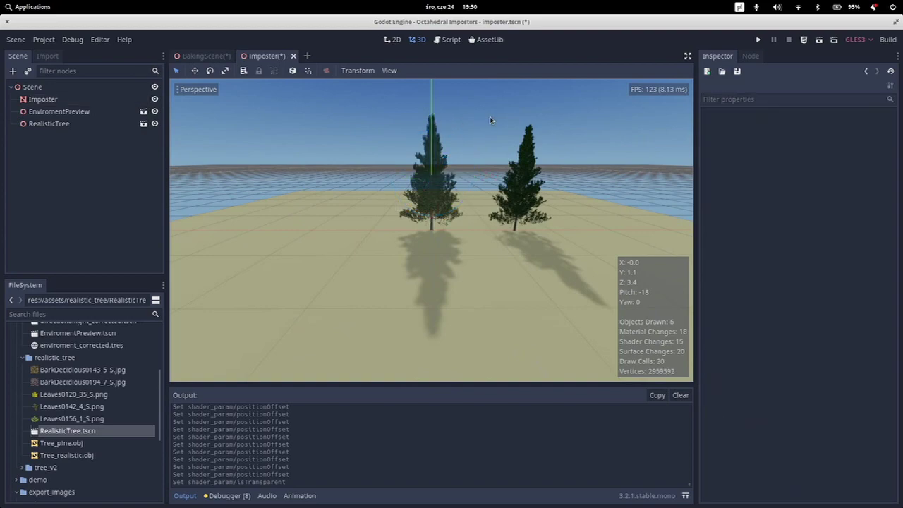
middle_click_drag(301, 204, 379, 211)
left_click(50, 104)
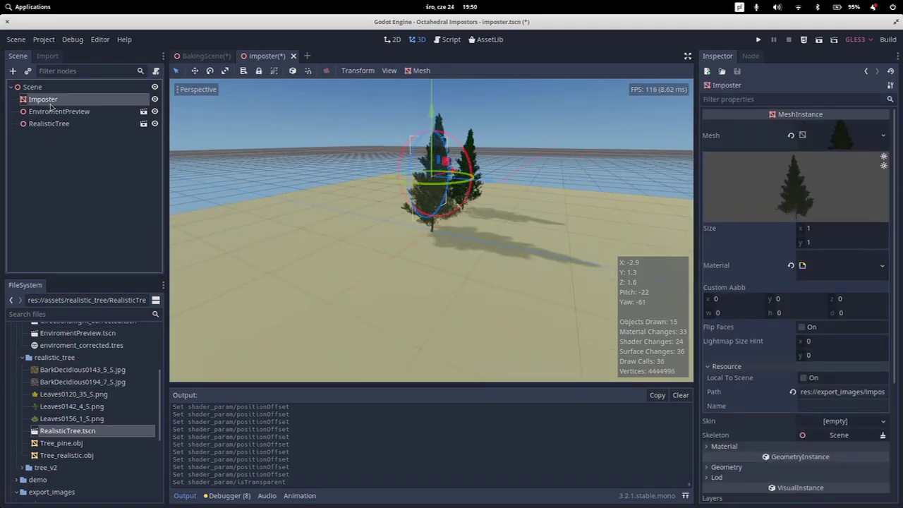
Step: Lower the Imposter shader's Alpha Clamp from 0.5 to 0.199
left_click(836, 272)
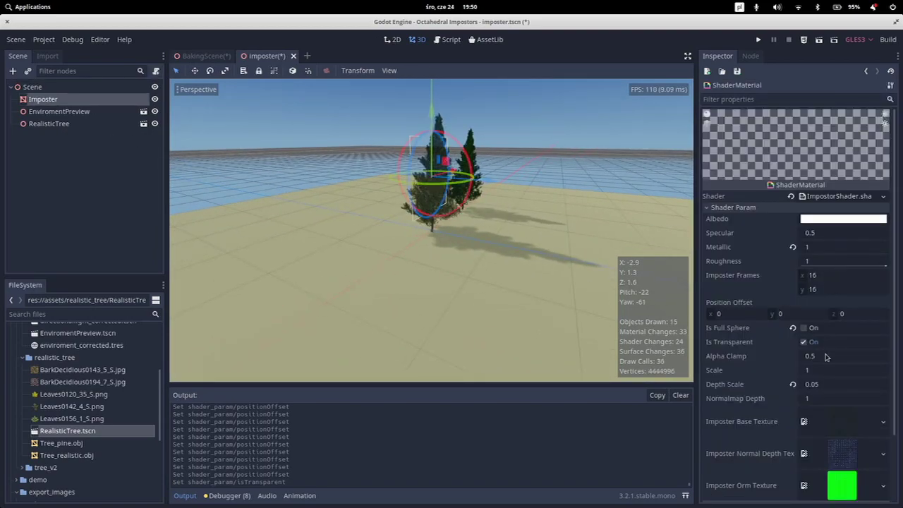
left_click_drag(840, 358, 811, 358)
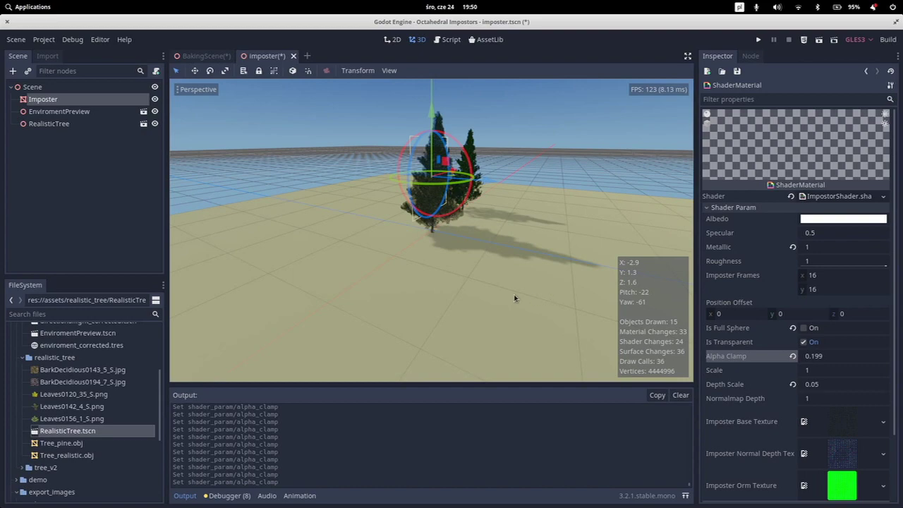
middle_click_drag(518, 299, 496, 262)
Step: Orbit and zoom out around both trees, then bring back up the Imposter's shader parameters
left_click(514, 144)
middle_click_drag(514, 144, 443, 239)
scroll(357, 249, "down", 3)
mouse_move(357, 250)
middle_mouse_down()
mouse_move(592, 232)
mouse_move(467, 246)
mouse_move(294, 240)
mouse_move(484, 227)
mouse_move(616, 236)
mouse_move(398, 246)
mouse_move(357, 237)
middle_mouse_up()
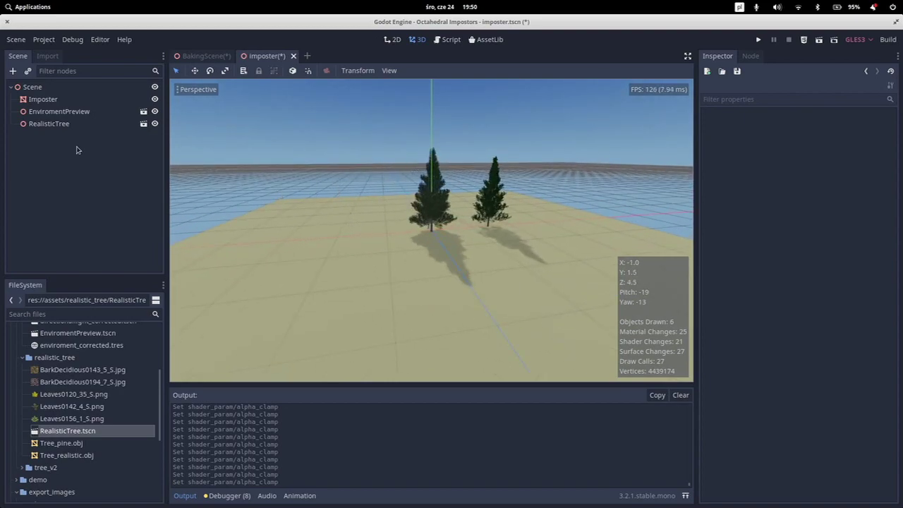
left_click(43, 100)
left_click(840, 266)
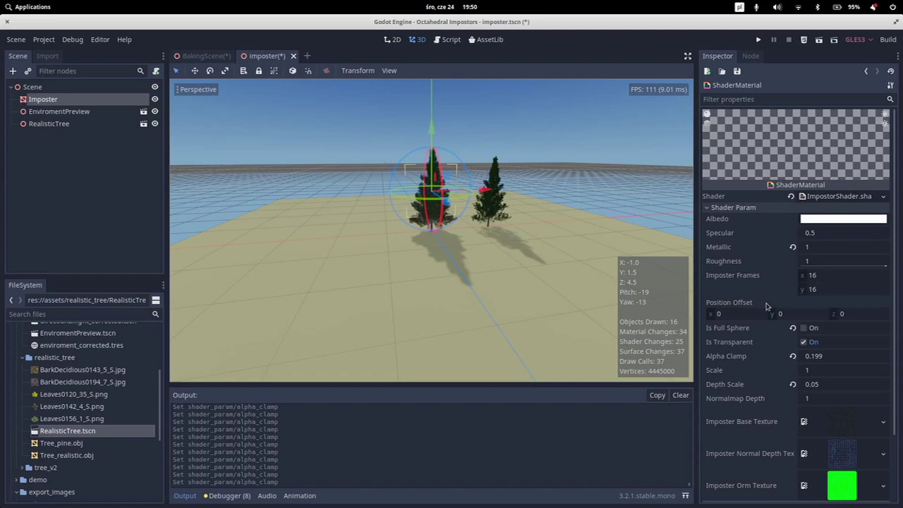
Step: Untick Is Transparent on the impostor and raise its Alpha Clamp to 0.634
left_click(804, 342)
left_click_drag(807, 356, 846, 356)
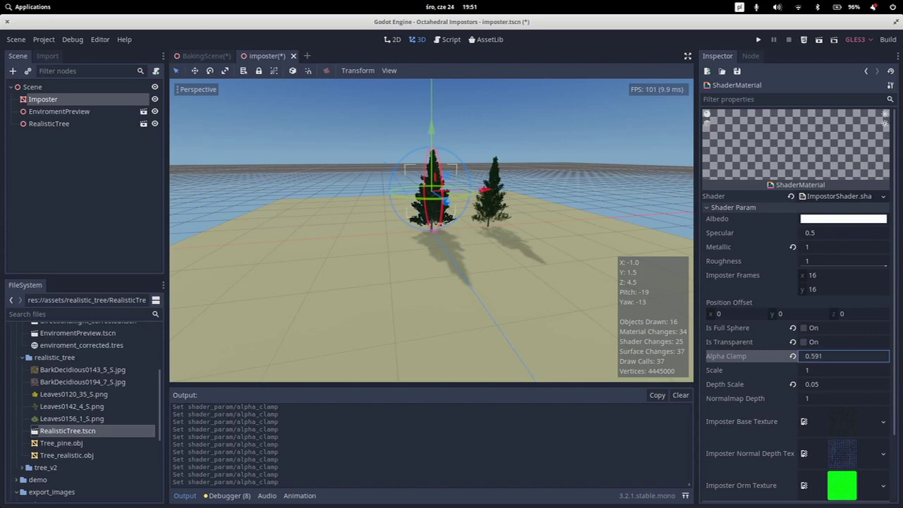
middle_click_drag(536, 194, 402, 190)
Step: Orbit to look down on the trees, zoom out and back in, and reselect the Imposter node
left_click(384, 257)
middle_click_drag(384, 258, 479, 218)
scroll(482, 262, "down", 3)
scroll(478, 217, "up", 5)
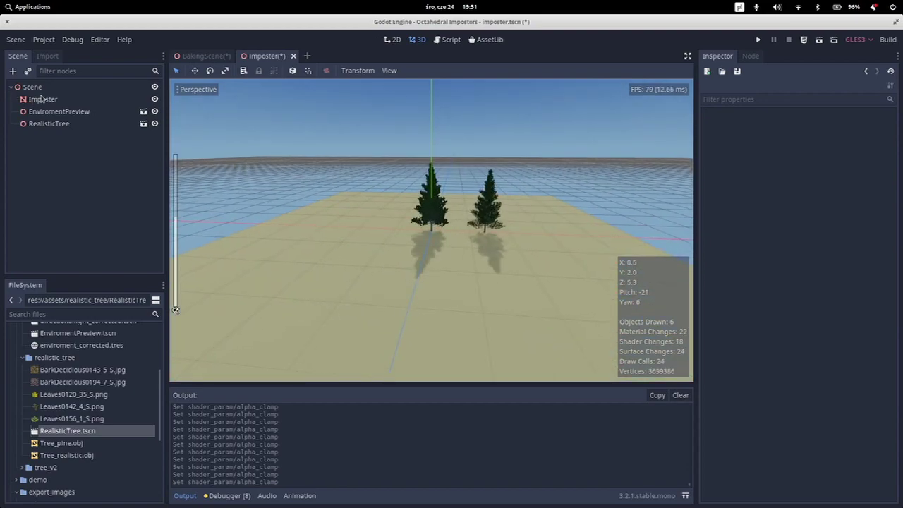
left_click(41, 99)
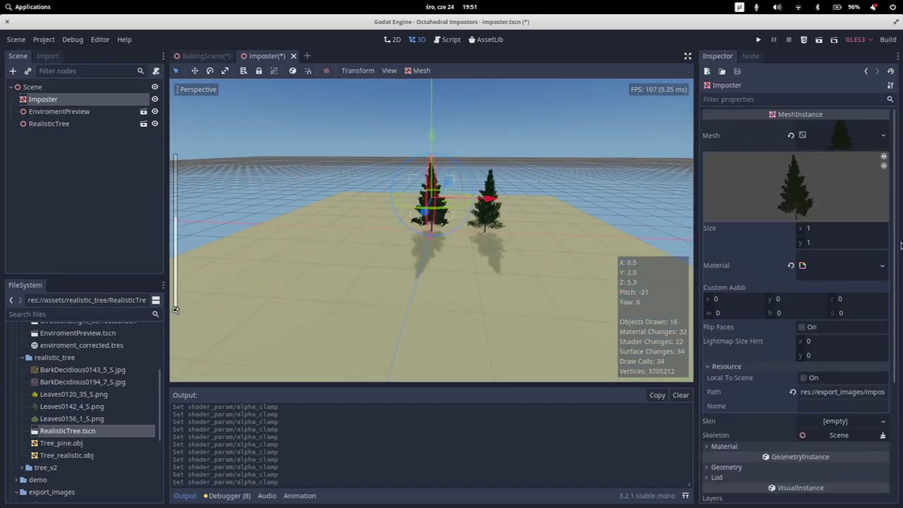
Step: Nudge the impostor shader's Scale parameter, then set it back to 1
left_click(835, 262)
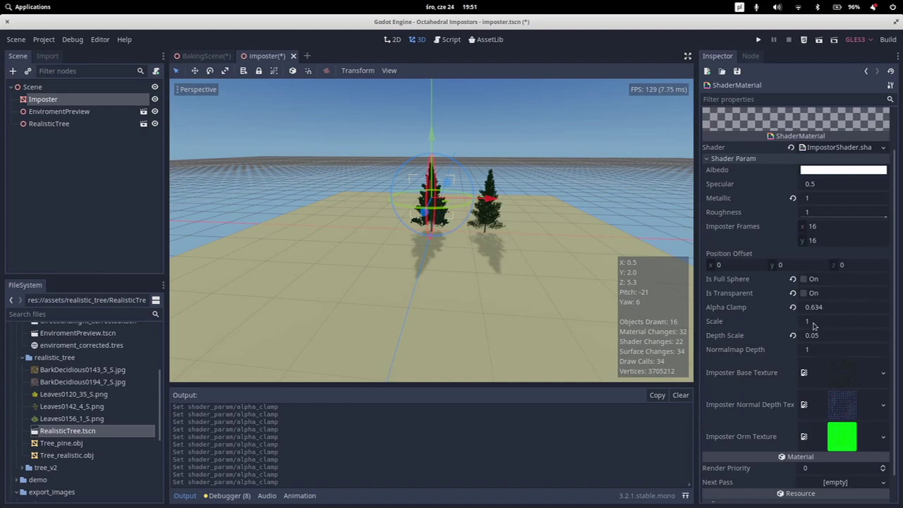
mouse_move(813, 325)
left_mouse_down()
mouse_move(829, 325)
mouse_move(818, 325)
left_mouse_up()
left_click(815, 323)
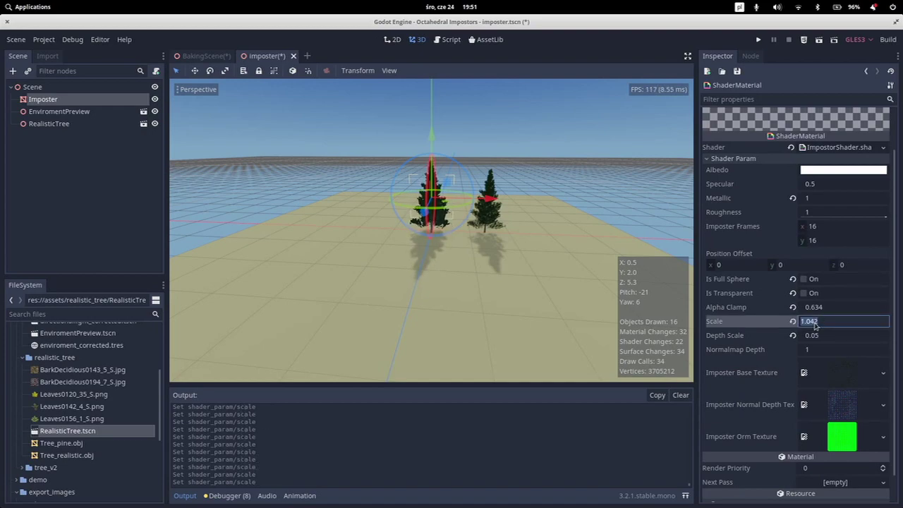
type("1")
key("Return")
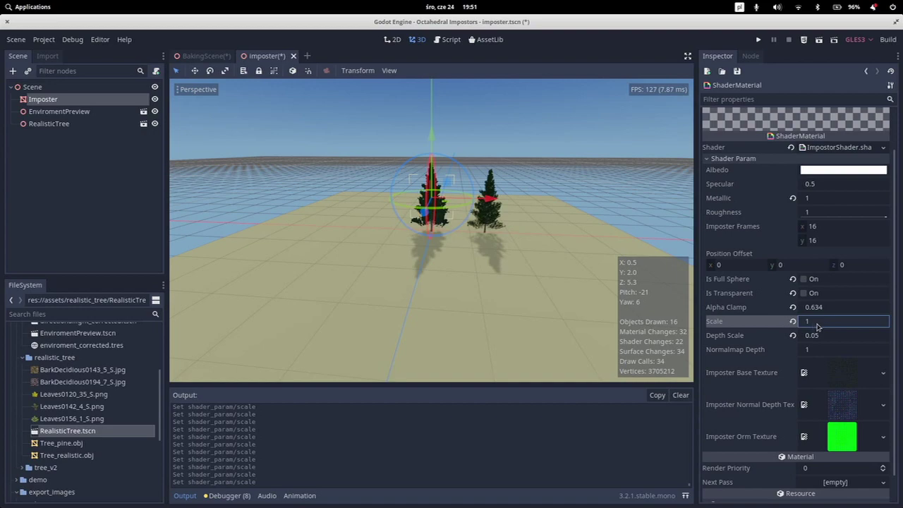
scroll(494, 212, "up", 5)
middle_click_drag(494, 212, 537, 184)
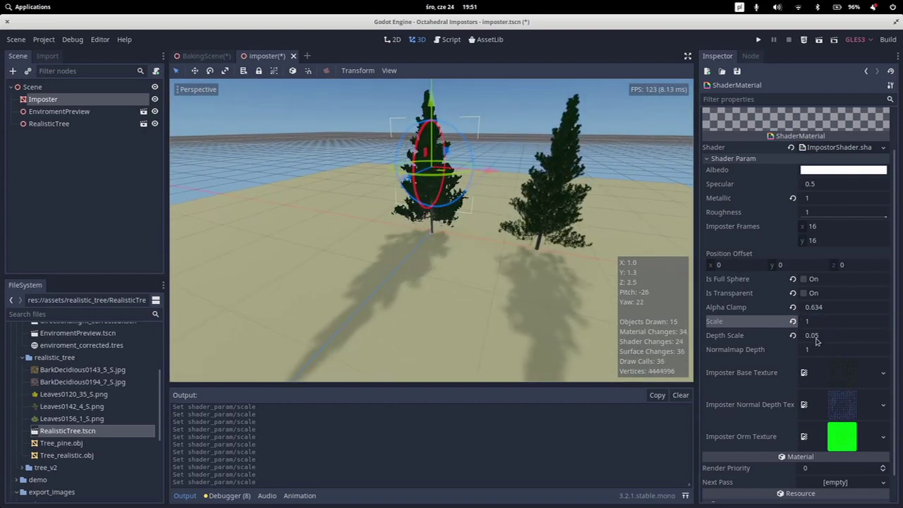
Step: Raise Depth Scale to 0.049, try Normalmap Depth around 0.24, then enter 1
mouse_move(816, 341)
left_mouse_down()
mouse_move(857, 341)
mouse_move(816, 335)
left_mouse_up()
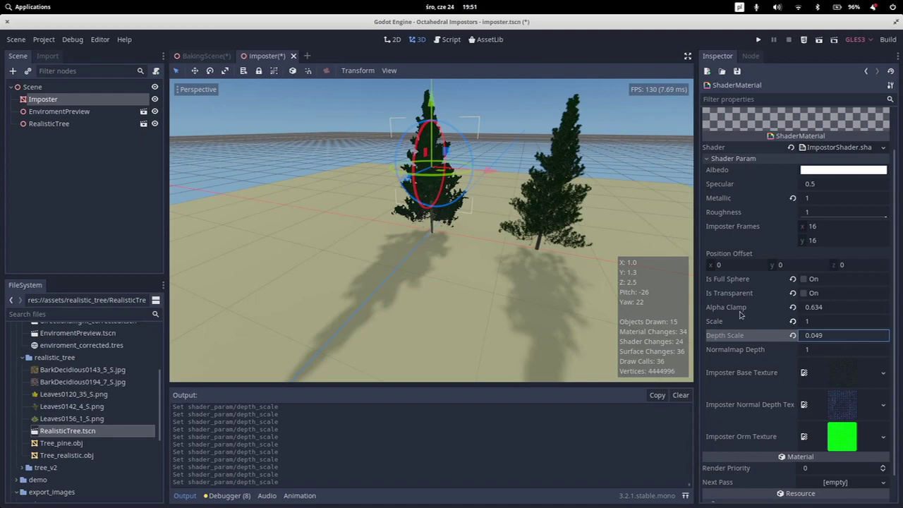
middle_click_drag(468, 230, 634, 242)
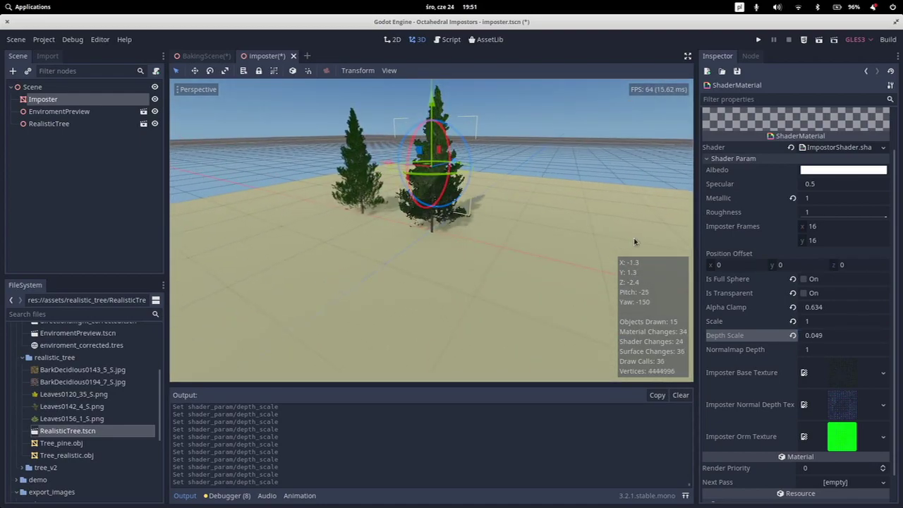
left_click_drag(811, 350, 819, 350)
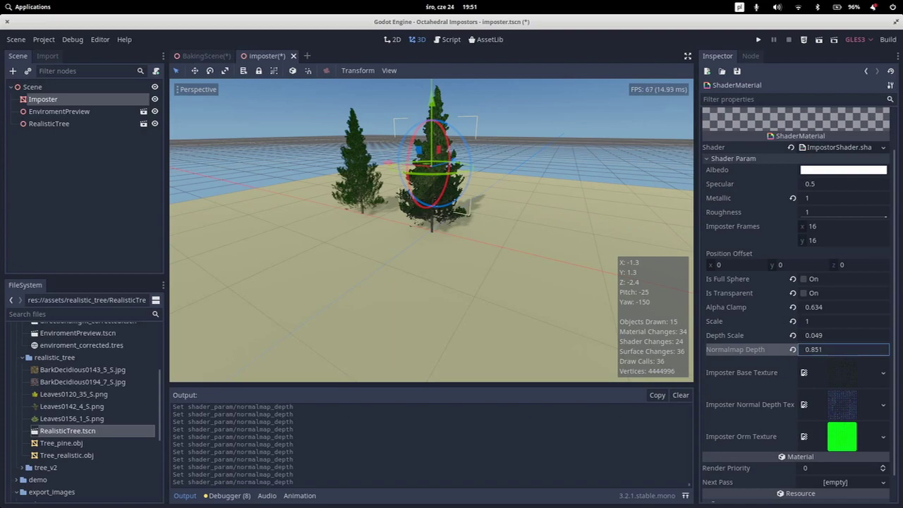
left_click_drag(843, 350, 829, 349)
left_click(831, 350)
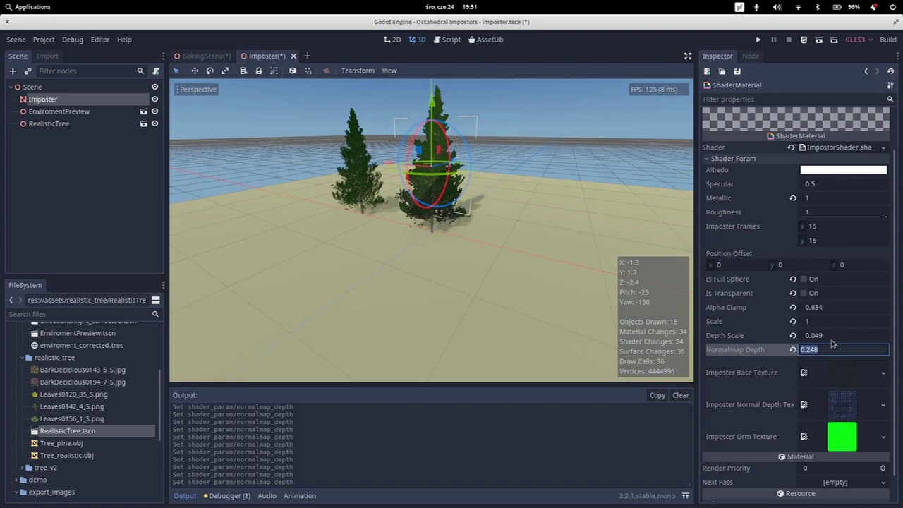
type("1")
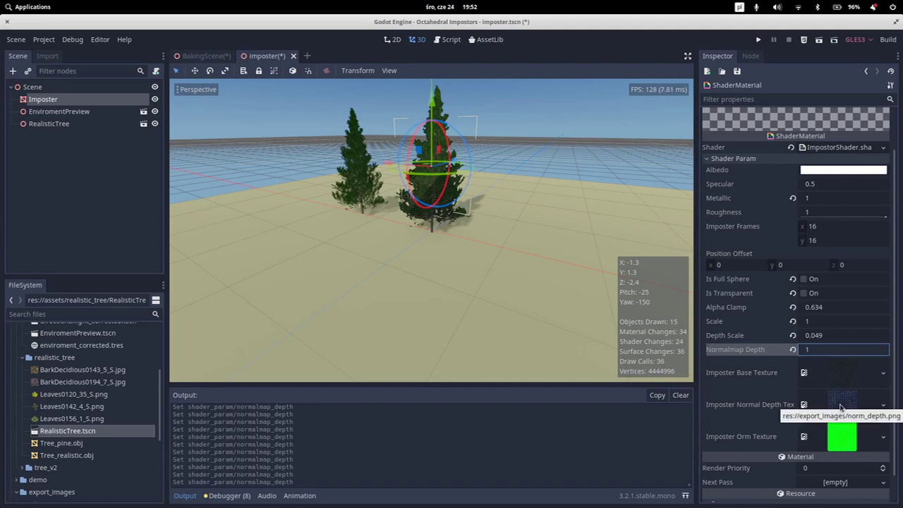
Step: Confirm Normalmap Depth 1, then hide the EnviromentPreview ground and the original RealisticTree
key("Return")
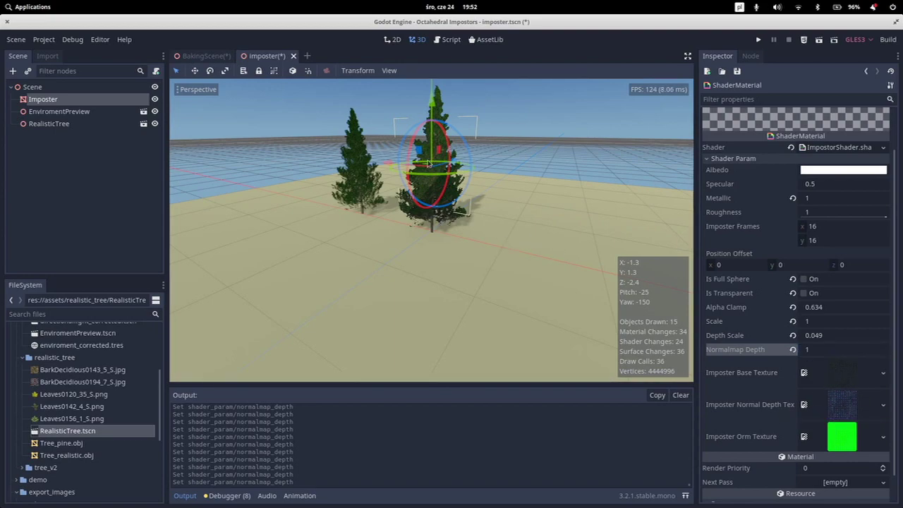
middle_click_drag(311, 183, 451, 182)
scroll(448, 182, "down", 2)
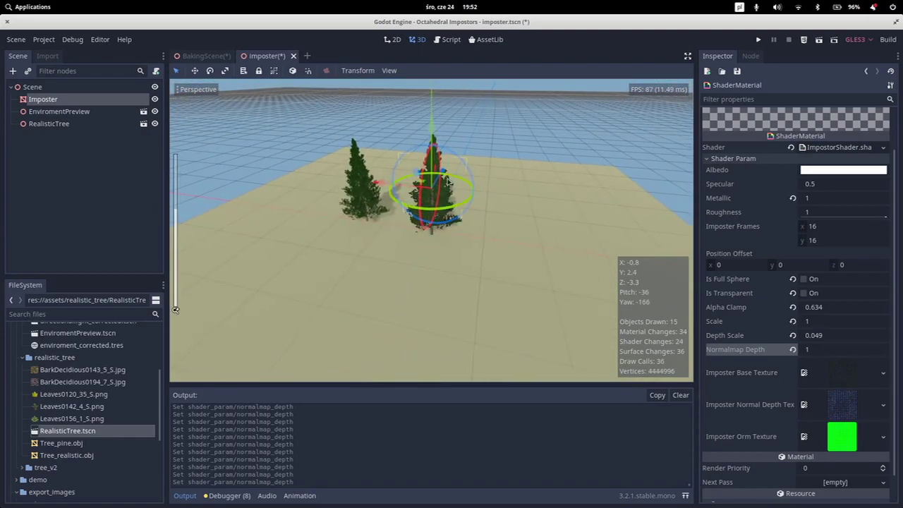
left_click(156, 112)
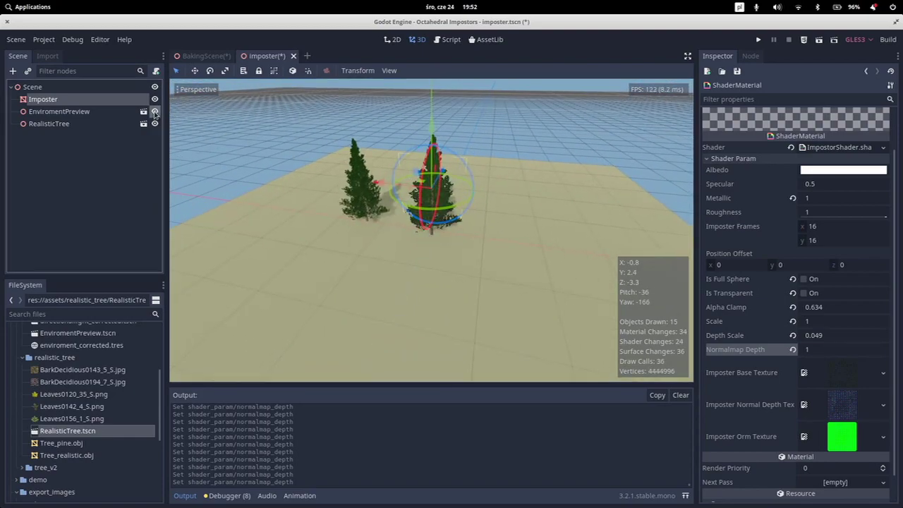
left_click(155, 112)
left_click(155, 124)
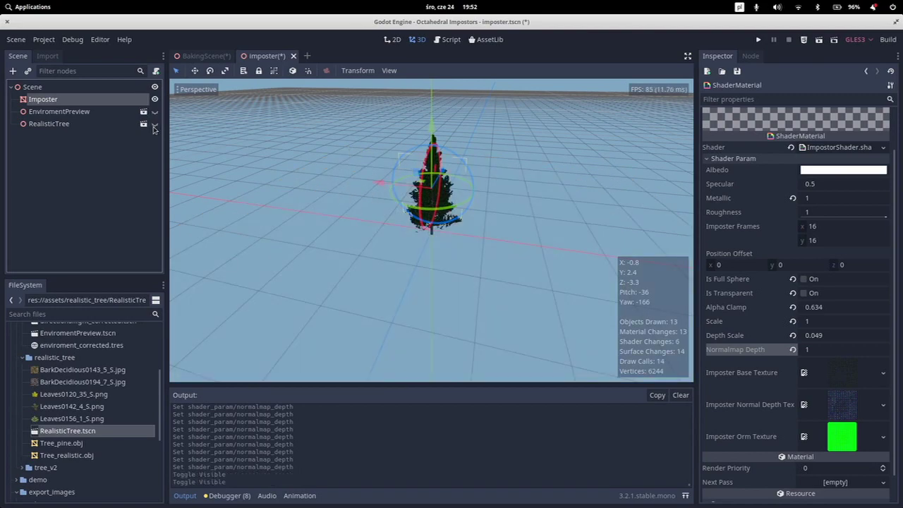
Step: Turn off View Origin and View Grid, then orbit around the lone impostor
left_click(392, 71)
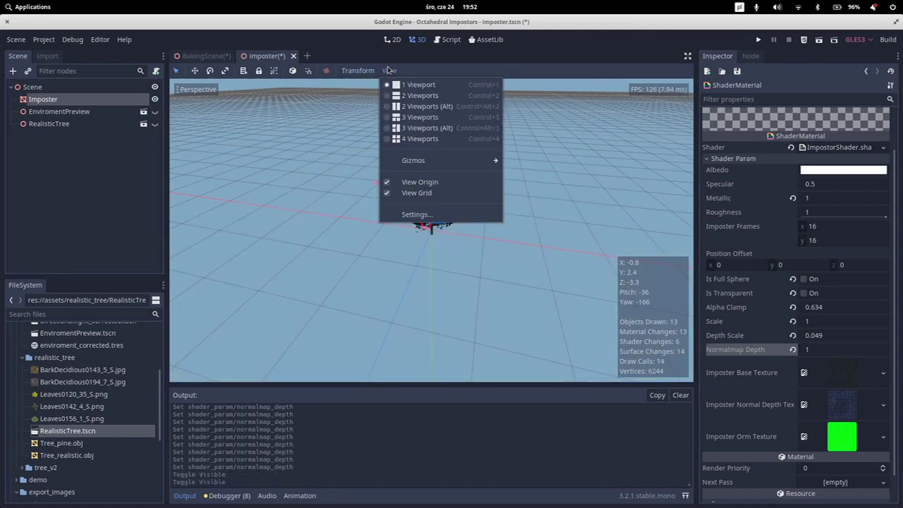
left_click(426, 182)
left_click(390, 71)
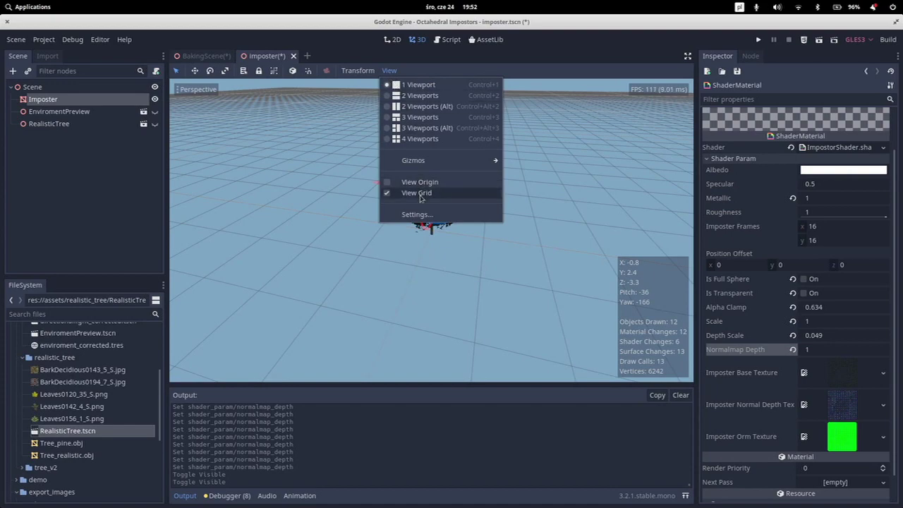
left_click(419, 194)
left_click(301, 203)
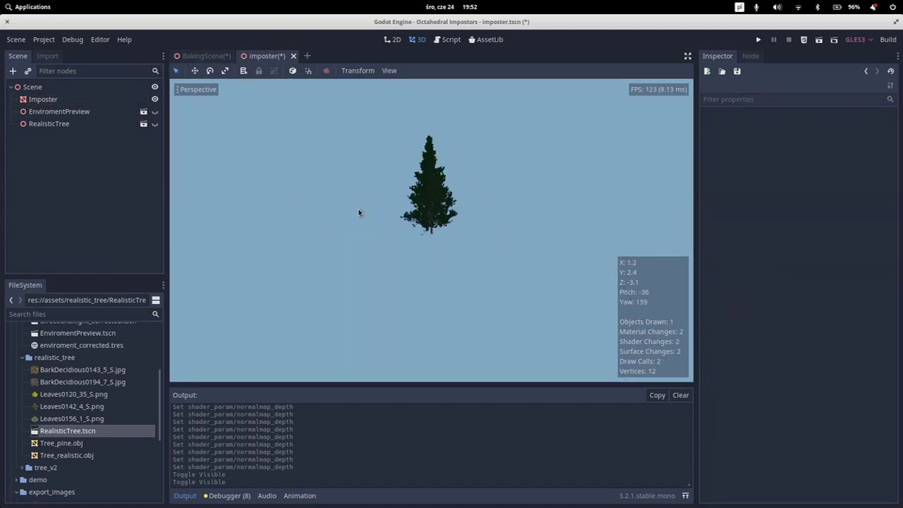
middle_click_drag(358, 212, 455, 234)
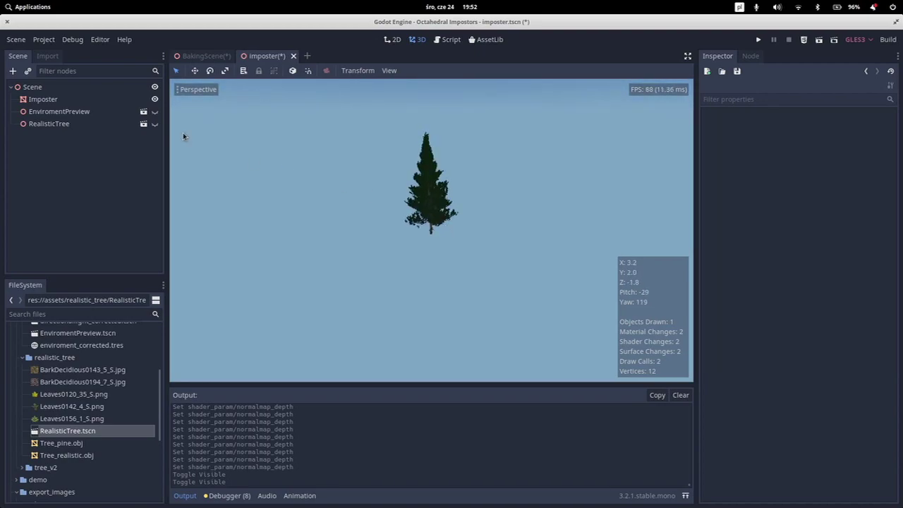
Step: Tick Is Transparent in the Imposter's ShaderMaterial parameters
left_click(55, 100)
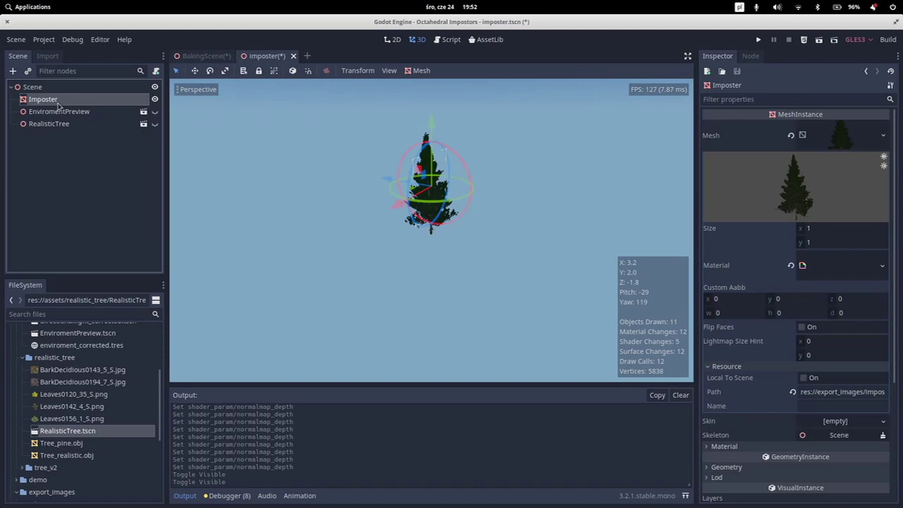
left_click(845, 274)
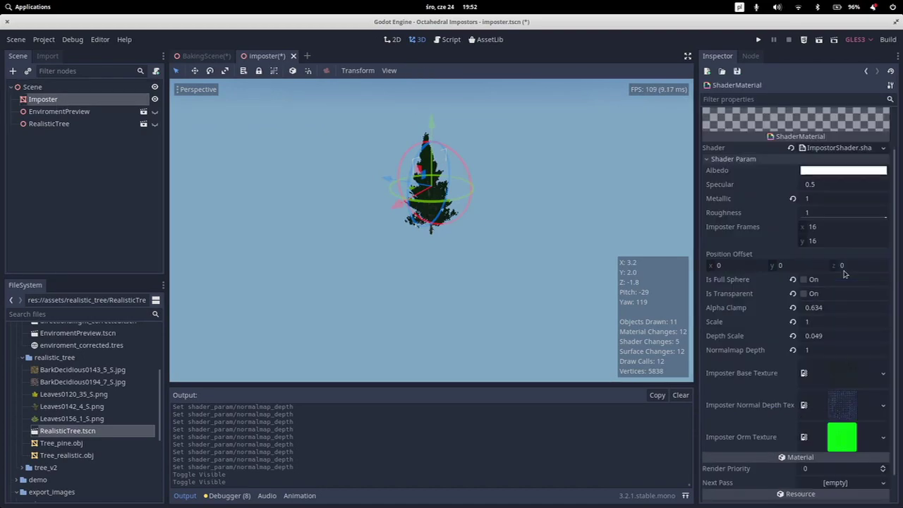
left_click(804, 294)
left_click(571, 184)
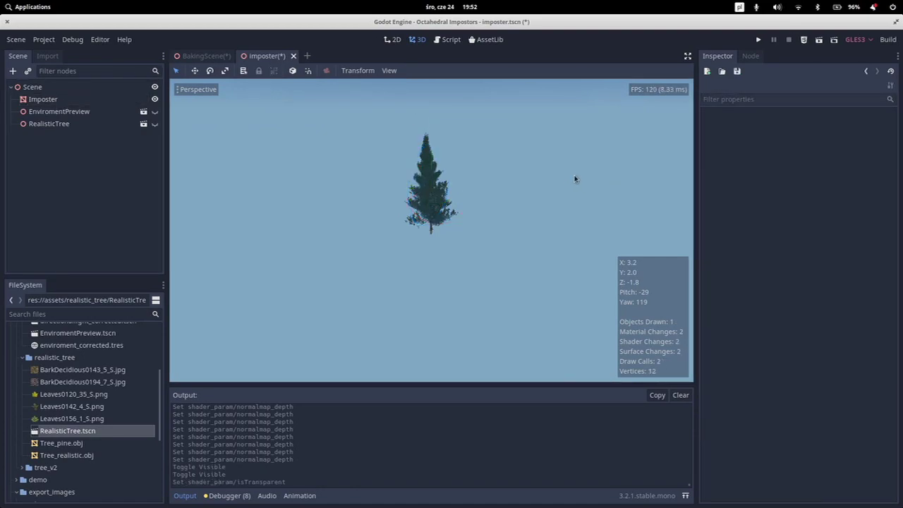
Step: Orbit around the isolated impostor tree to inspect it from several sides
middle_click_drag(238, 149, 435, 189)
left_click(436, 189)
middle_click_drag(556, 250, 318, 216)
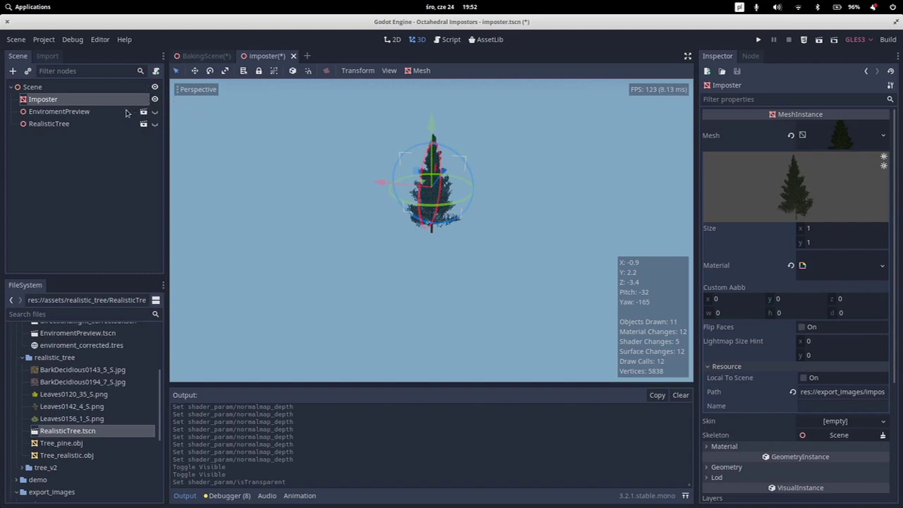
middle_click_drag(482, 206, 594, 208)
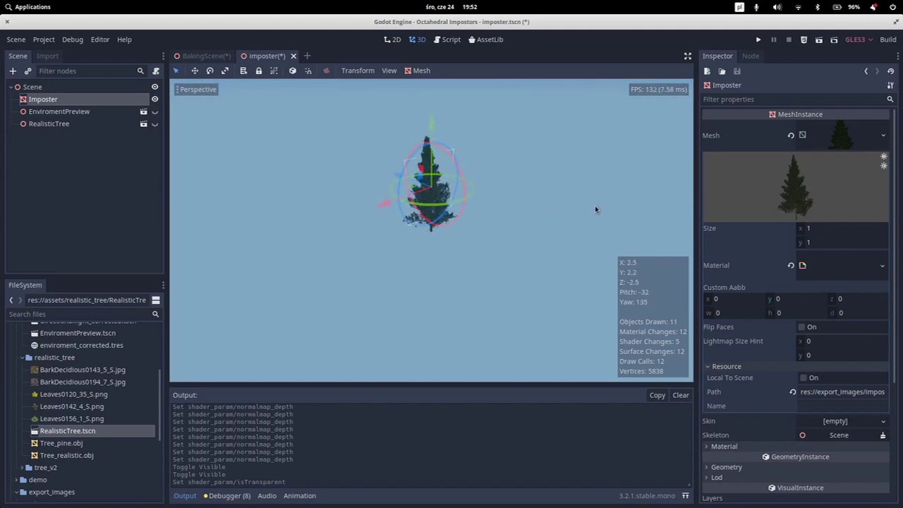
middle_click_drag(302, 204, 183, 120)
Step: Hide the Imposter and show only RealisticTree to check its vertex count
left_click(155, 100)
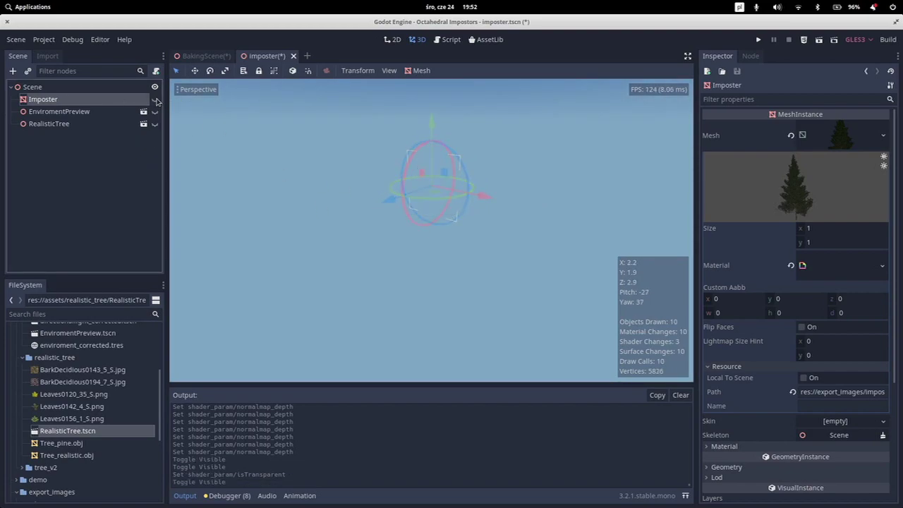
left_click(155, 124)
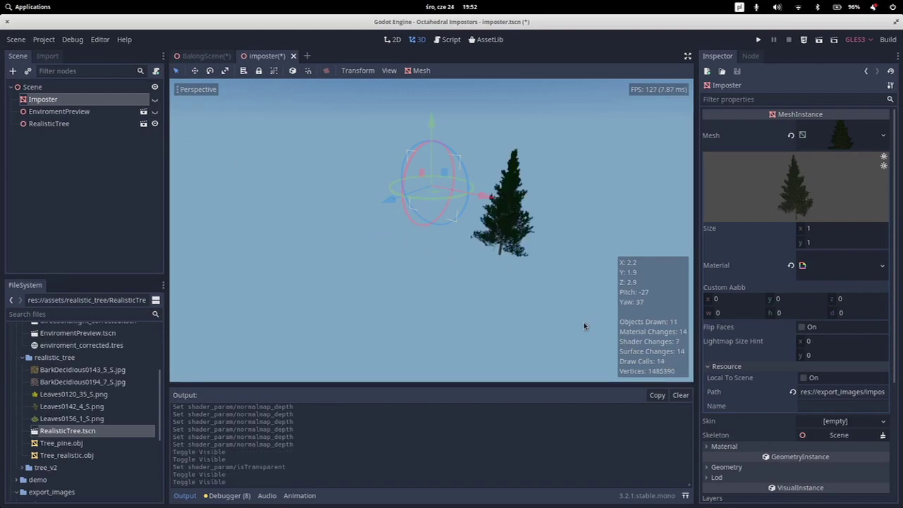
middle_click_drag(572, 238, 470, 230)
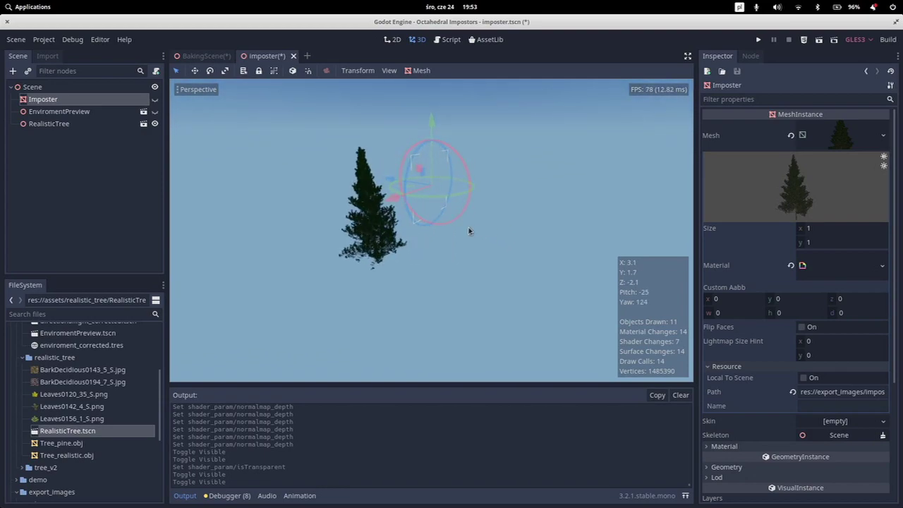
Step: Make the ground, impostor and original tree visible again and orbit to compare both trees
left_click(155, 123)
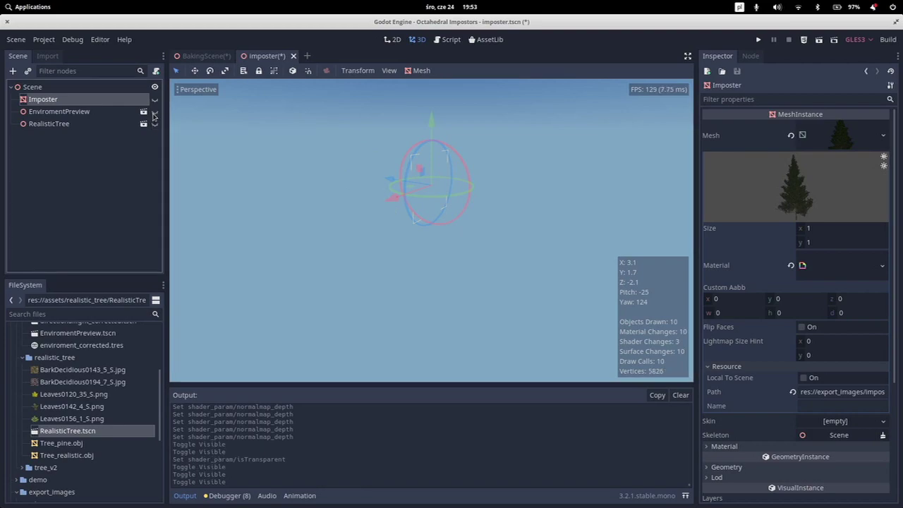
left_click(155, 111)
left_click(155, 99)
left_click(155, 124)
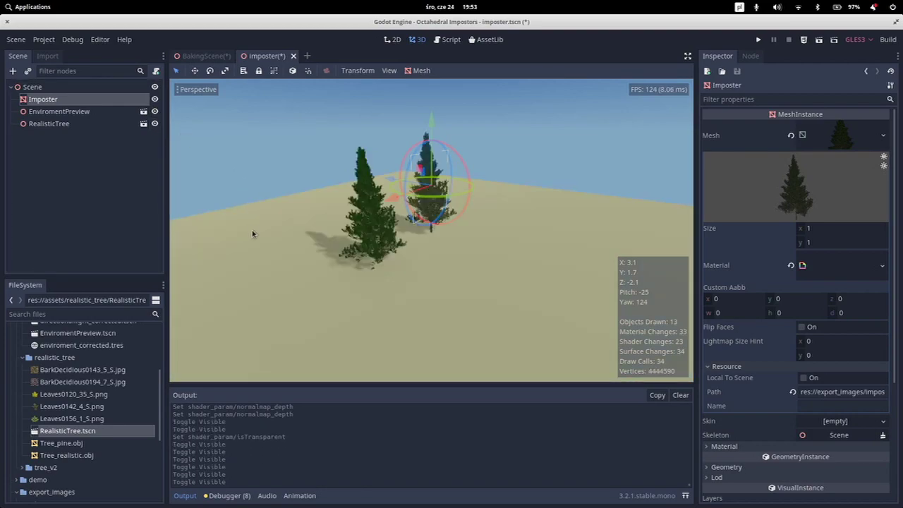
middle_click_drag(254, 233, 399, 238)
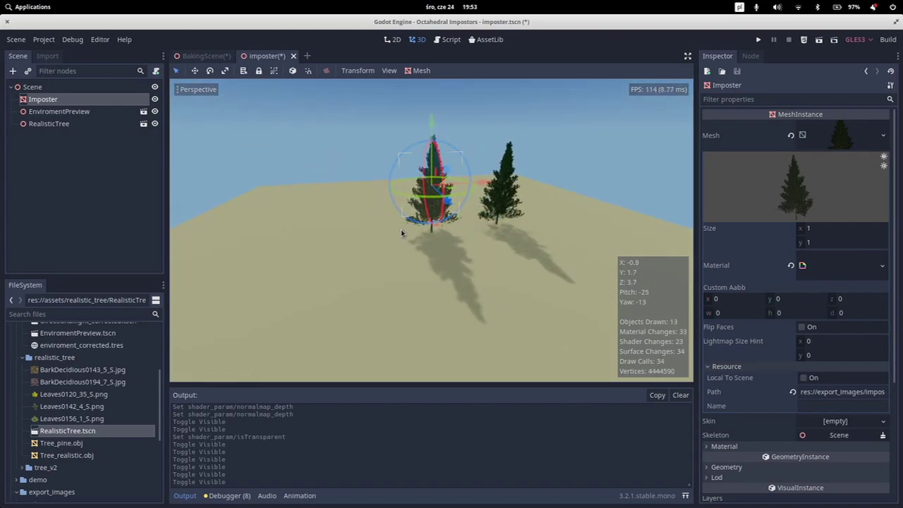
scroll(402, 229, "down", 3)
middle_click_drag(379, 240, 559, 165)
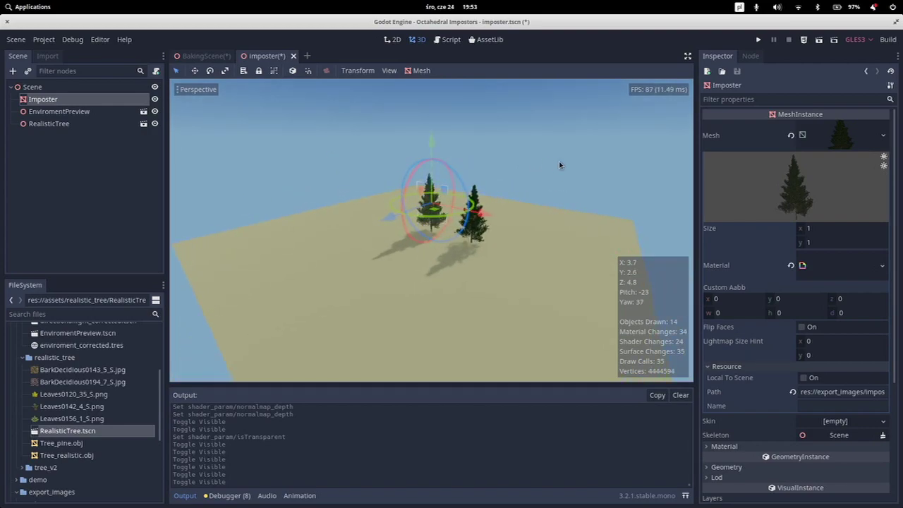